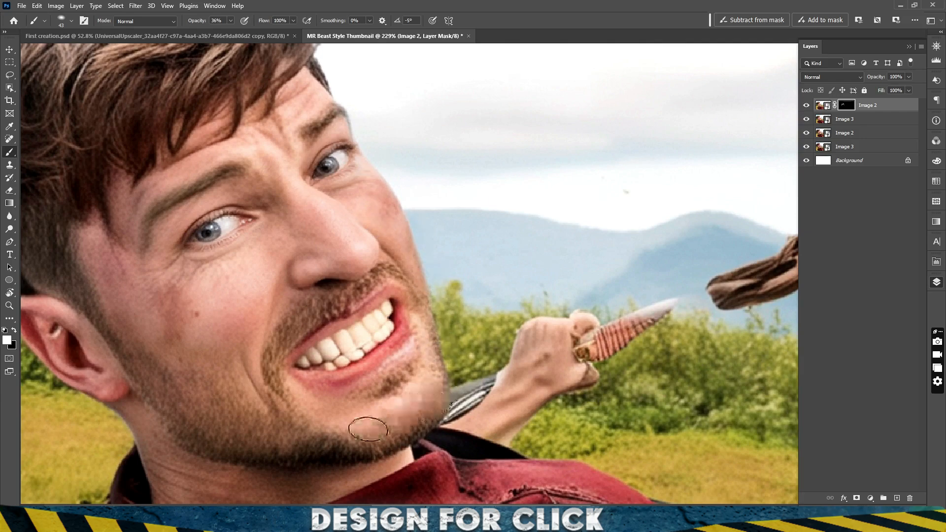
Paint white at 36% opacity on the top Image 2 layer mask to reveal the cheek wound and the trouser tear.
left_click_drag(395, 431, 175, 306)
scroll(315, 372, "down", 8)
scroll(247, 419, "up", 7)
left_click_drag(277, 225, 276, 256)
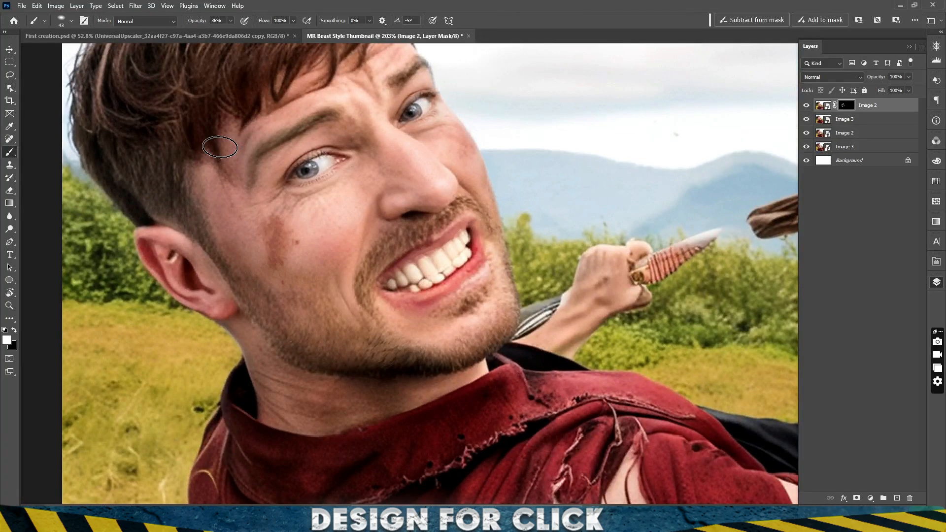
scroll(494, 331, "down", 4)
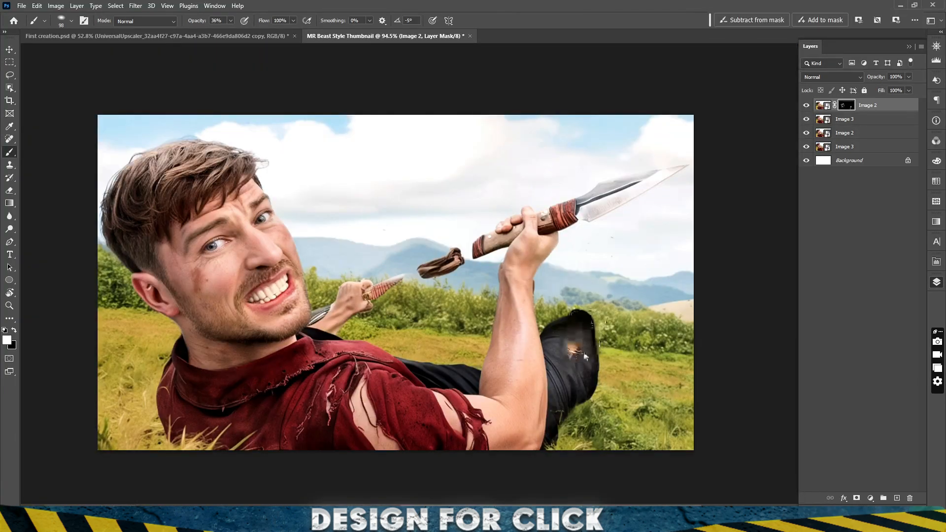
scroll(215, 271, "up", 3)
scroll(226, 238, "down", 2)
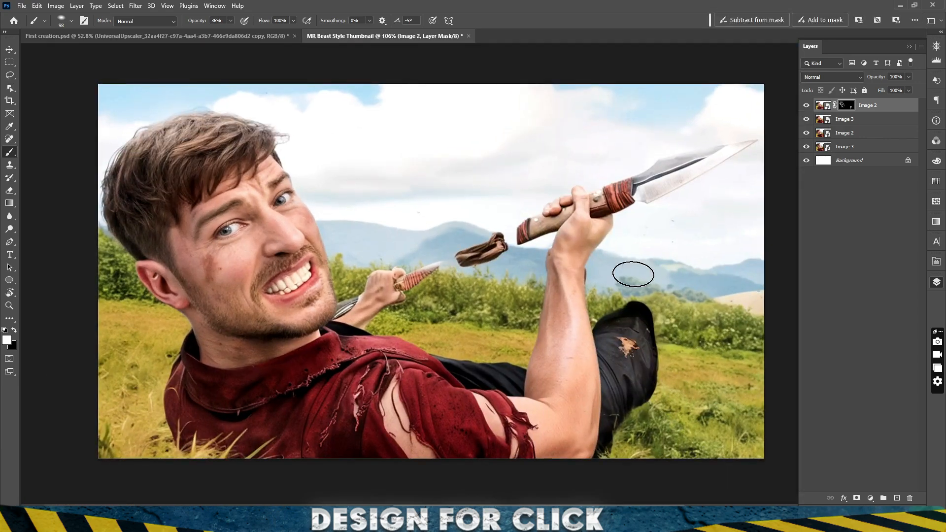
Hide the blue eyes on the top Image 2 layer by painting its mask black at 100% opacity.
scroll(227, 236, "down", 1)
scroll(223, 226, "up", 7)
key("x")
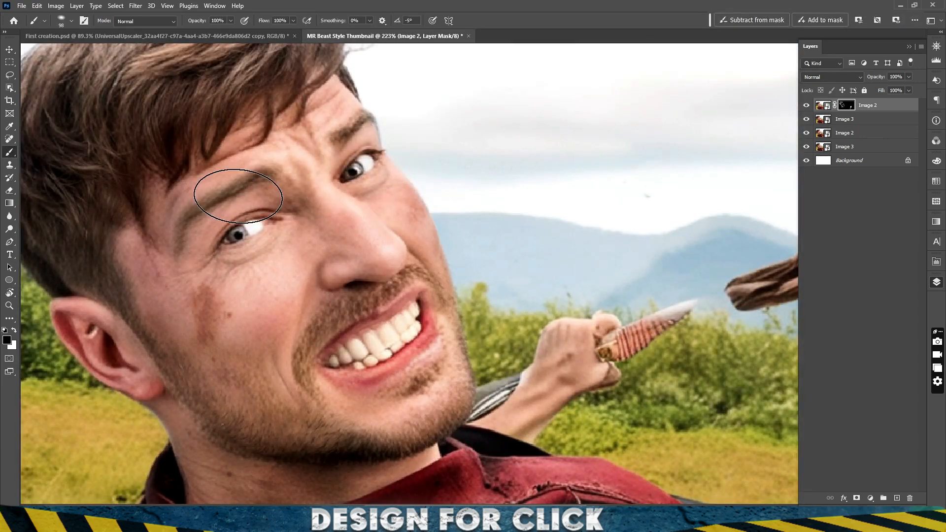
scroll(239, 197, "down", 5)
left_click_drag(255, 410, 264, 332)
left_click_drag(634, 239, 443, 247)
Paint white on the top Image 2 mask to reveal the far hand's wooden handle and the spear in the near hand.
key("x")
mouse_move(518, 296)
left_mouse_down()
mouse_move(528, 144)
mouse_move(480, 158)
left_mouse_up()
left_click_drag(476, 161, 359, 279)
left_click_drag(324, 237, 543, 197)
left_click_drag(340, 338, 434, 337)
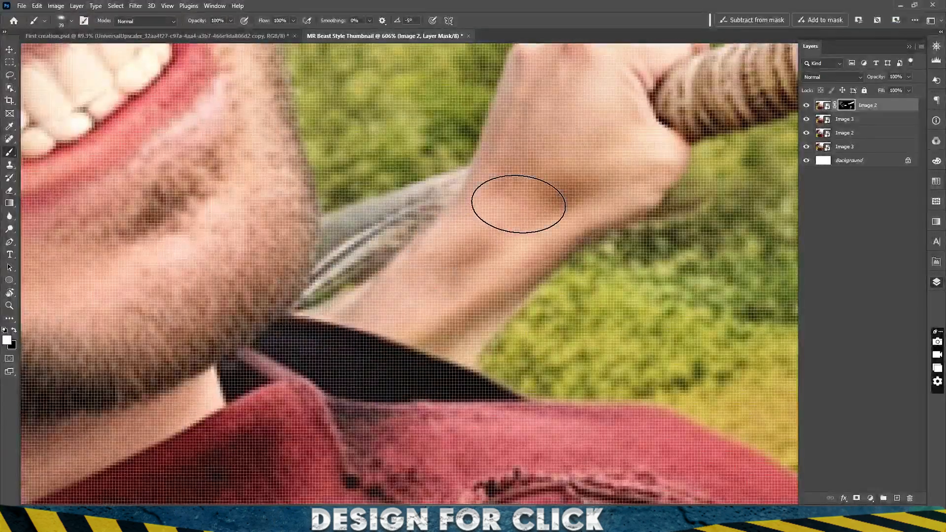
left_click_drag(517, 205, 471, 311)
left_click_drag(627, 160, 567, 160)
left_click_drag(715, 119, 393, 225)
left_click_drag(667, 74, 464, 181)
scroll(464, 181, "down", 8)
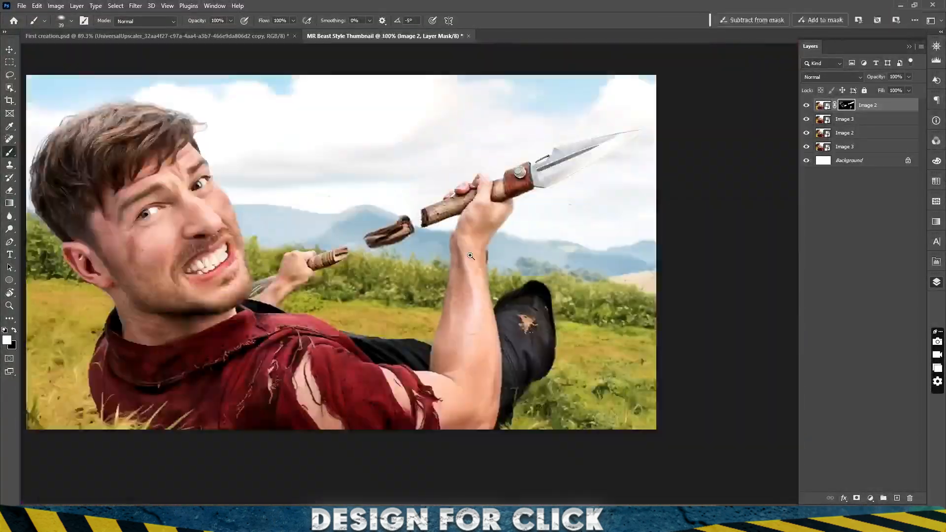
Paint white on the top Image 2 mask around the raised black trouser leg beside the forearm.
scroll(534, 290, "up", 10)
left_click_drag(533, 291, 448, 206)
left_click_drag(454, 395, 523, 204)
left_click_drag(486, 298, 446, 385)
left_click_drag(498, 173, 486, 327)
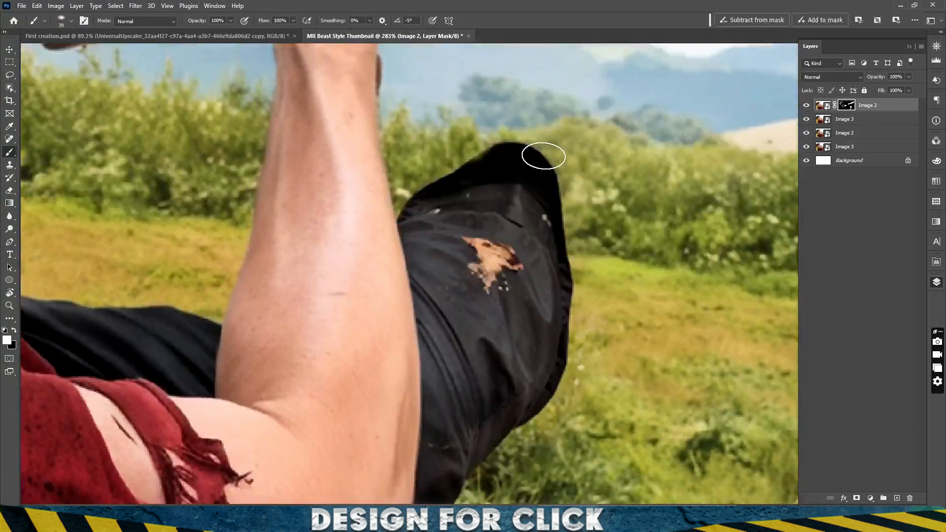
left_click_drag(545, 154, 493, 149)
left_click_drag(563, 215, 473, 217)
Paint the top Image 2 mask white along the shirt collar and the shirt's outer edge down to the grass.
mouse_move(281, 305)
left_mouse_down()
mouse_move(318, 292)
mouse_move(351, 326)
left_mouse_up()
left_click_drag(297, 192, 461, 294)
left_click_drag(460, 291, 418, 265)
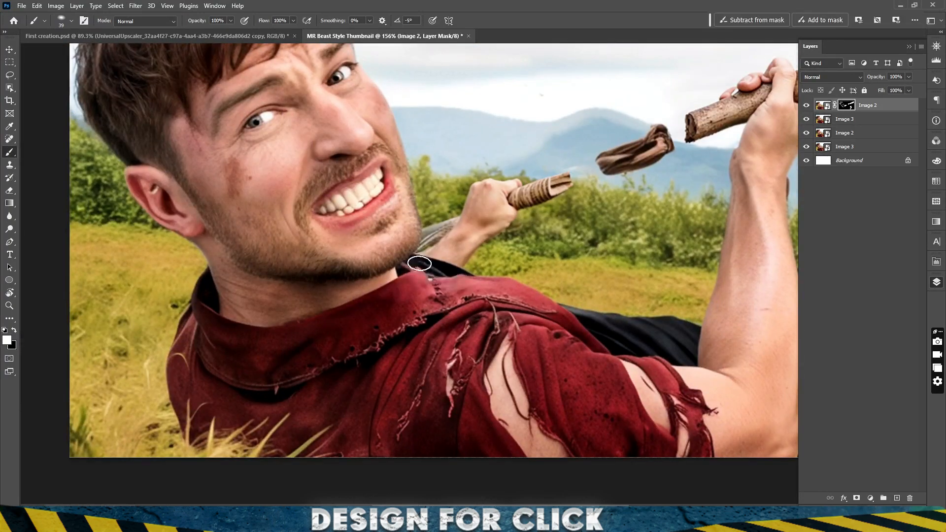
left_click_drag(216, 364, 289, 370)
left_click_drag(229, 377, 156, 444)
left_click_drag(198, 409, 222, 384)
scroll(222, 384, "down", 1)
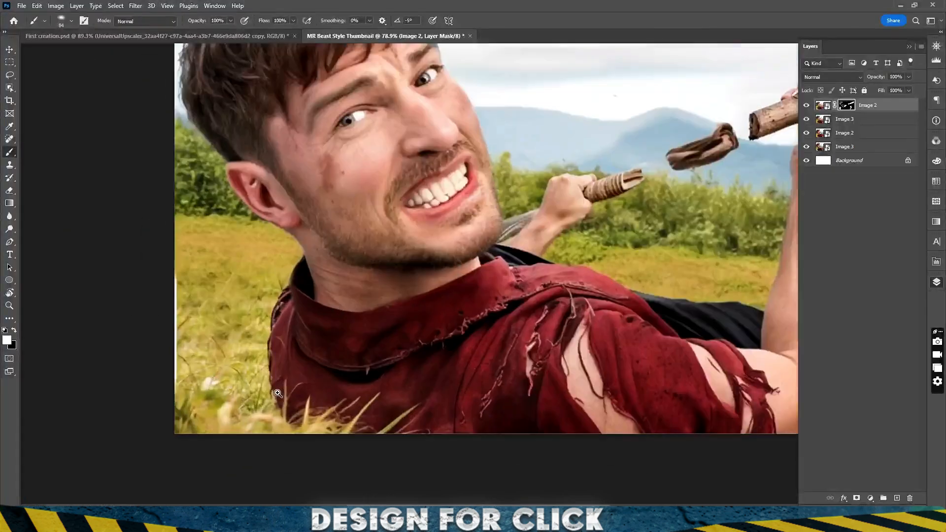
scroll(222, 384, "up", 1)
mouse_move(236, 338)
left_mouse_down()
mouse_move(253, 268)
mouse_move(260, 366)
left_mouse_up()
Paint black on the top Image 2 mask to remove the wound from the man's cheek.
key("x")
scroll(485, 283, "up", 3)
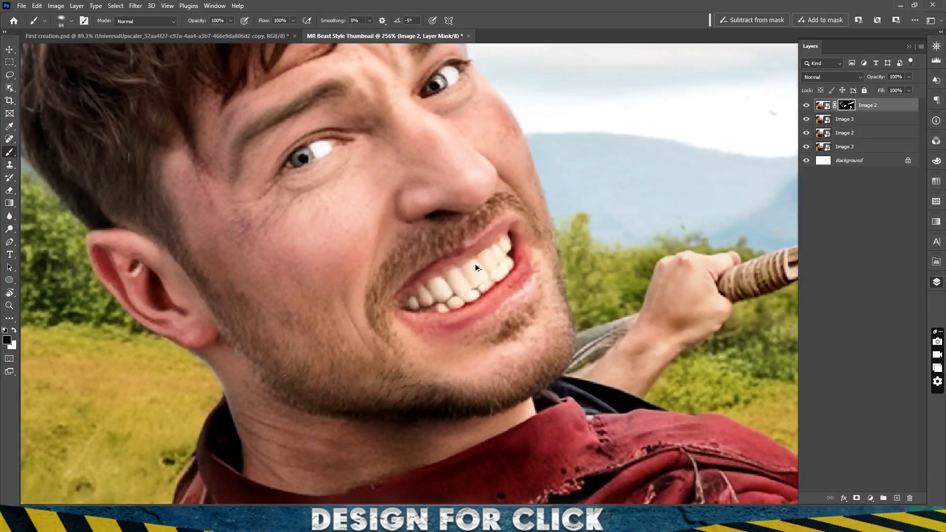
scroll(355, 340, "down", 6)
scroll(360, 318, "up", 6)
scroll(409, 296, "down", 5)
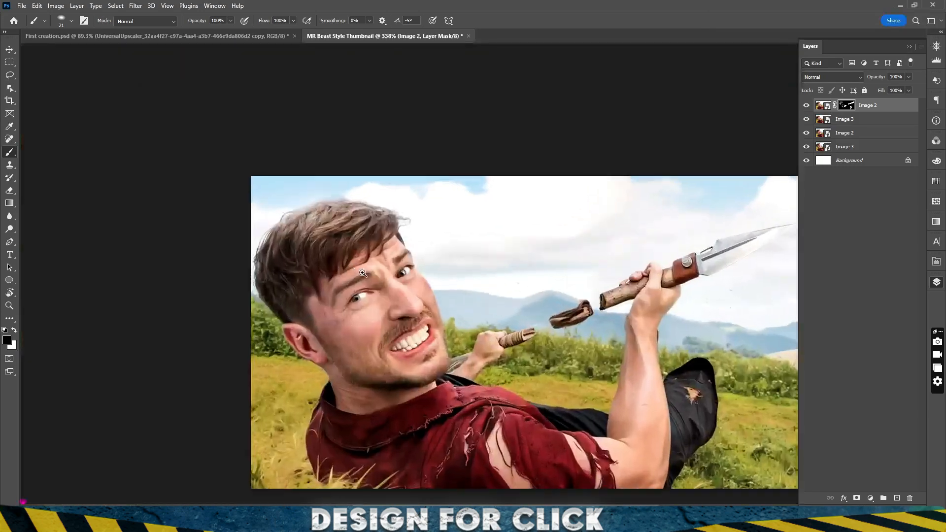
scroll(434, 296, "up", 3)
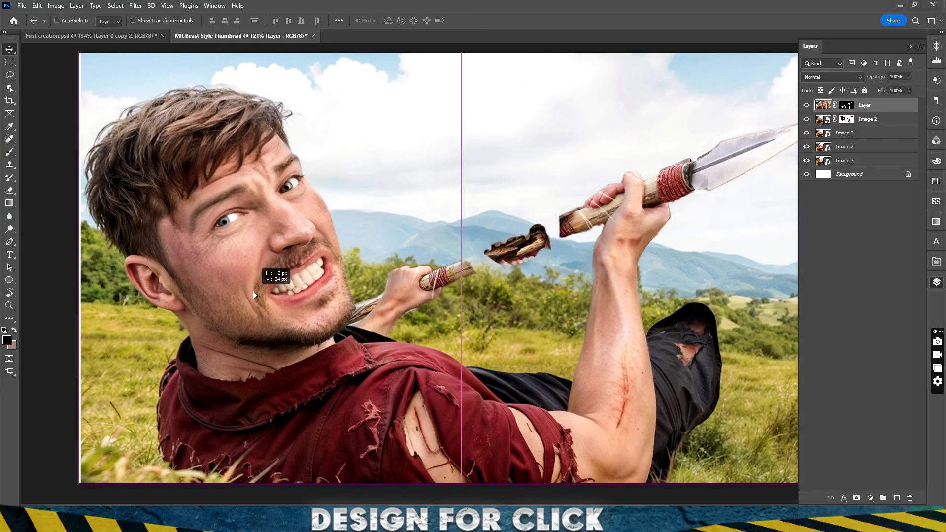
Toggle the visibility of the topmost masked layer to compare the composite with and without it.
left_click_drag(348, 346, 310, 345)
left_click(807, 105)
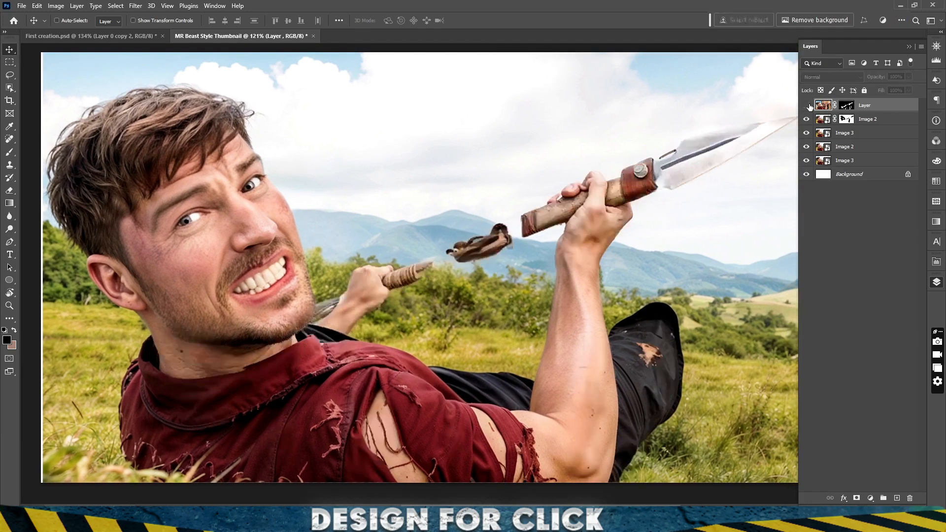
left_click(807, 106)
left_click(807, 105)
left_click(808, 106)
left_click(807, 105)
left_click(808, 105)
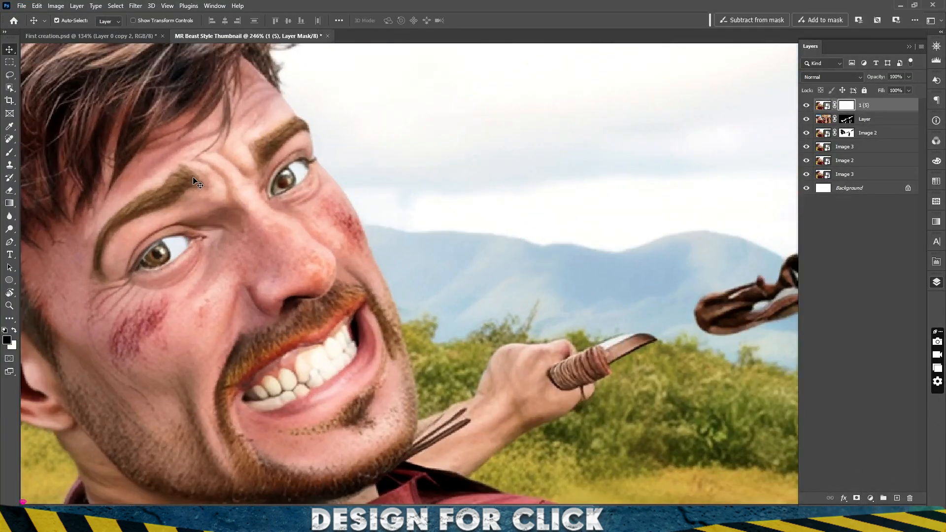
Paint white on the black mask of layer 1 (5) to reveal its brown eyes on the man's face.
left_click(10, 152)
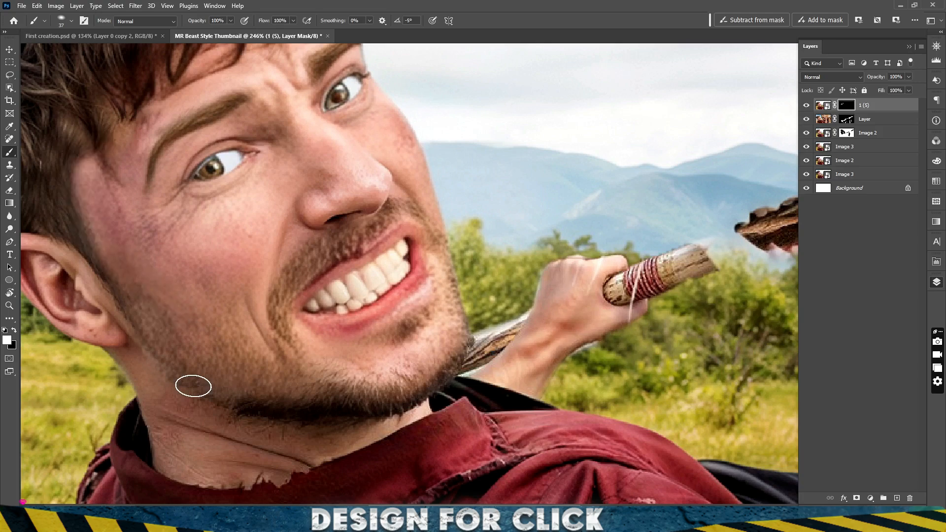
scroll(350, 365, "down", 5)
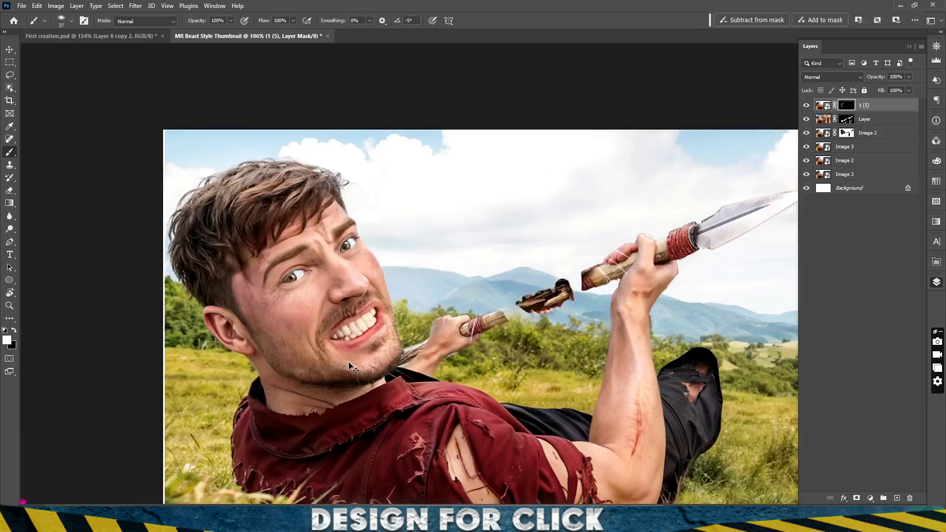
scroll(380, 323, "up", 5)
scroll(423, 334, "down", 5)
left_click_drag(502, 387, 369, 337)
Paint the layer 1 (5) mask to bring in the thicker eyebrows and the bruises on the raised forearm.
key("r")
scroll(160, 276, "up", 4)
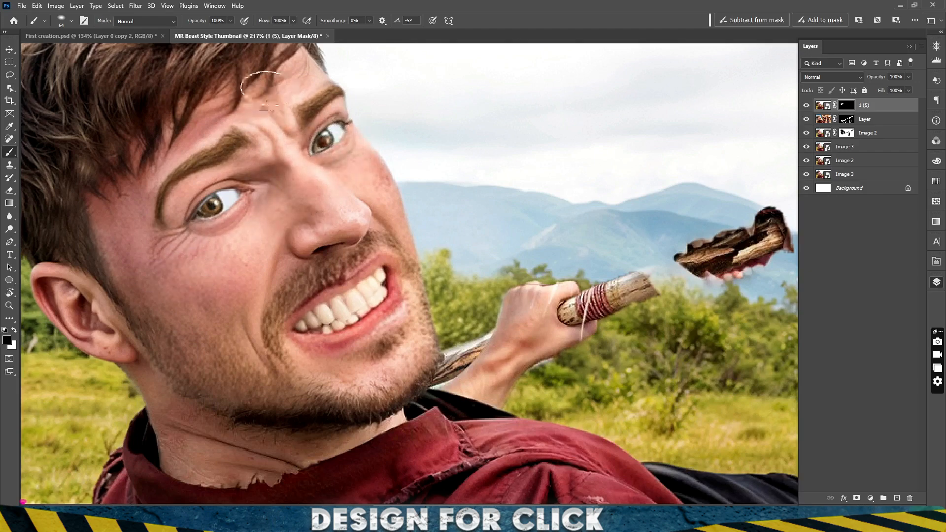
scroll(270, 95, "down", 5)
left_click_drag(270, 96, 282, 175)
scroll(282, 178, "up", 3)
left_click_drag(691, 347, 511, 270)
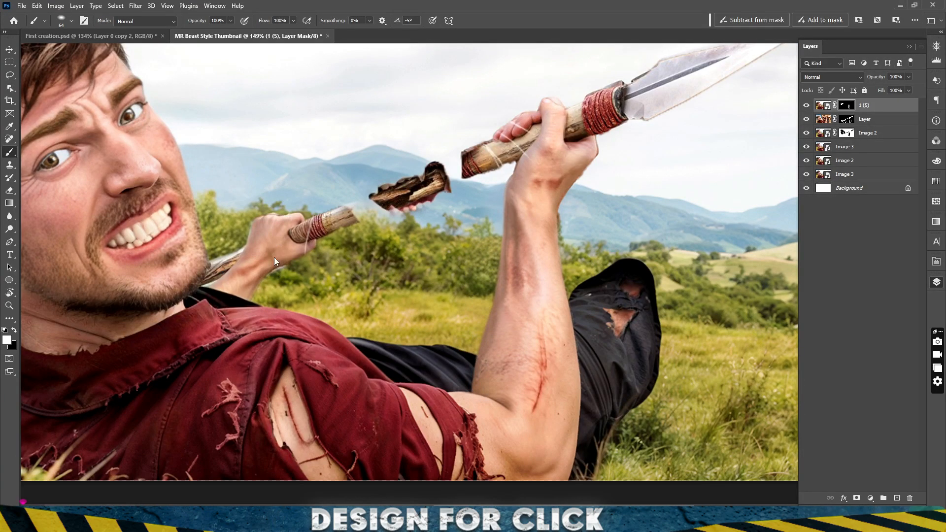
scroll(275, 249, "down", 3)
scroll(141, 336, "up", 3)
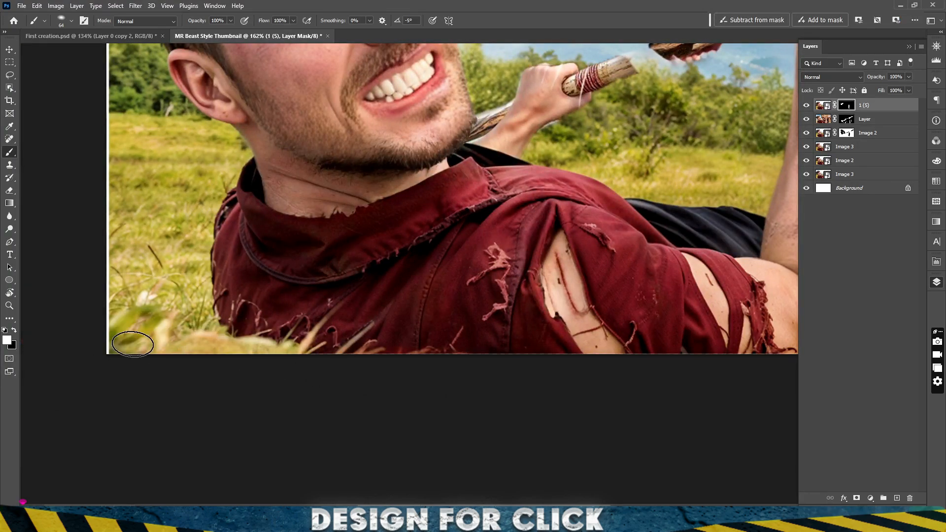
Check the shirt and grass area, and hide the masked Image 2 layer.
scroll(133, 344, "down", 4)
scroll(165, 202, "up", 4)
scroll(244, 229, "down", 2)
left_click(807, 133)
scroll(259, 216, "up", 4)
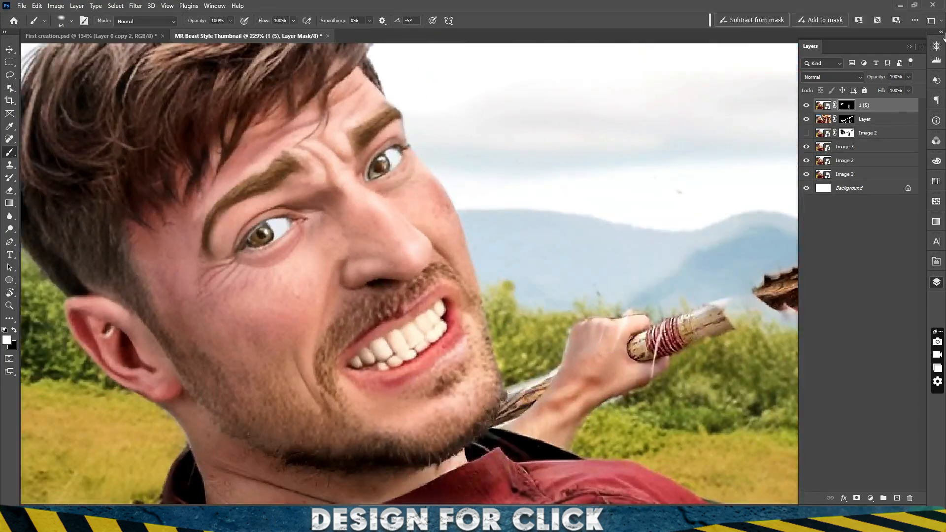
Paint black on the layer 1 (5) mask to remove its eye and eyebrow details from the face.
key("x")
mouse_move(261, 232)
left_mouse_down()
mouse_move(365, 136)
mouse_move(235, 152)
mouse_move(126, 325)
left_mouse_up()
scroll(200, 244, "down", 3)
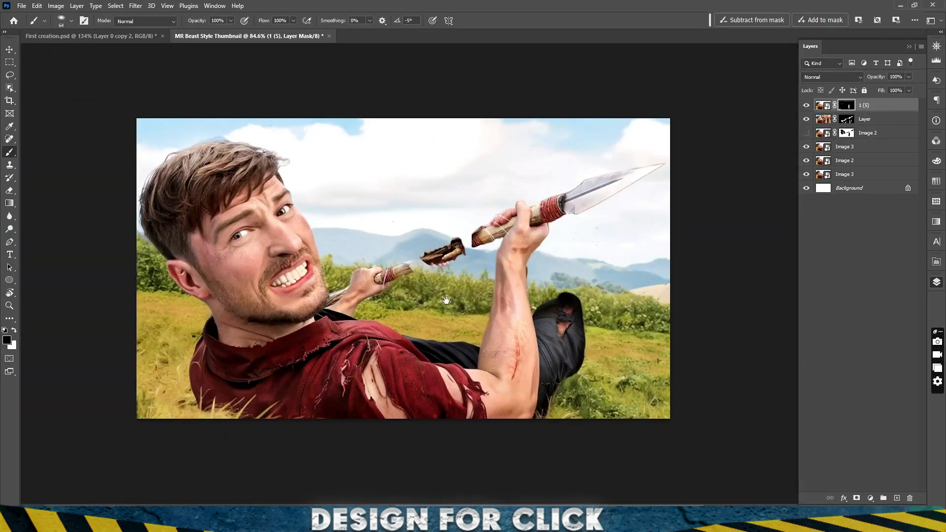
scroll(390, 261, "up", 4)
scroll(391, 261, "down", 3)
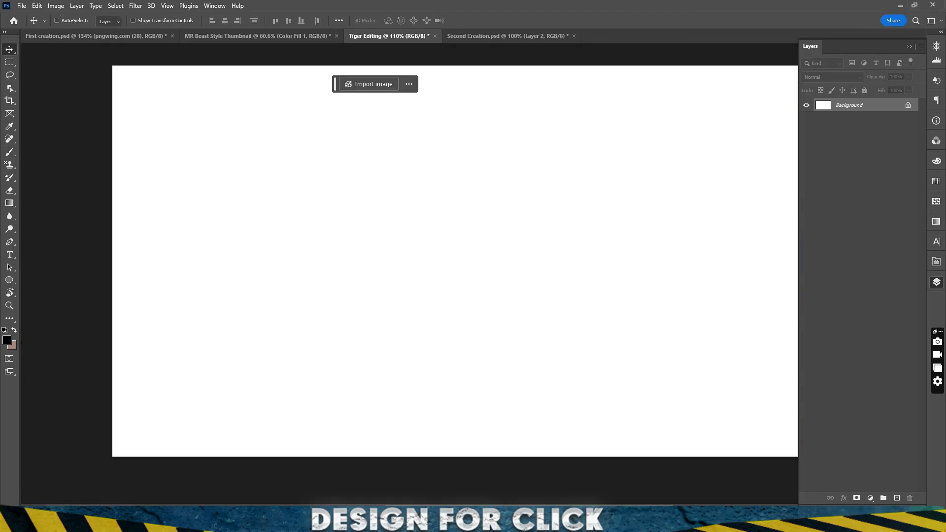
Place lion image 1 in the Tiger Editt document, flip it horizontally and move it toward the canvas's right side.
key("alt+Tab")
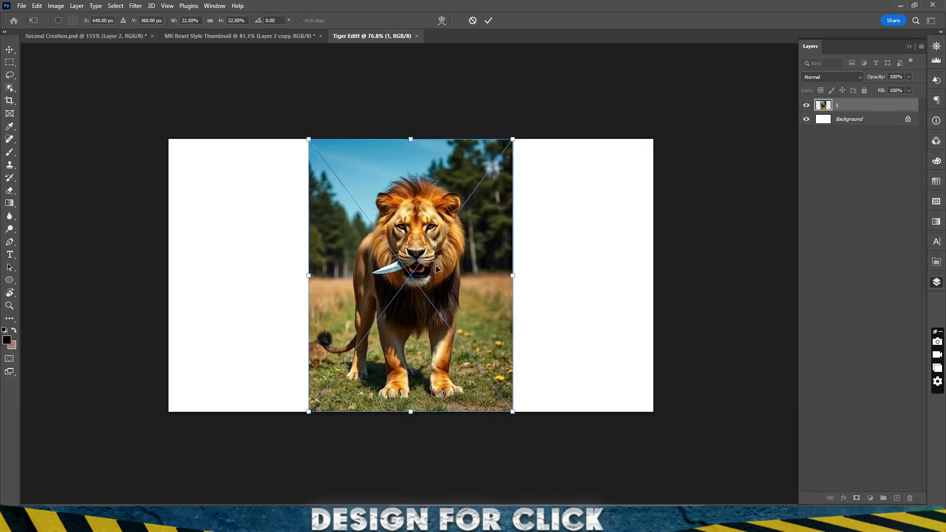
scroll(392, 266, "up", 2)
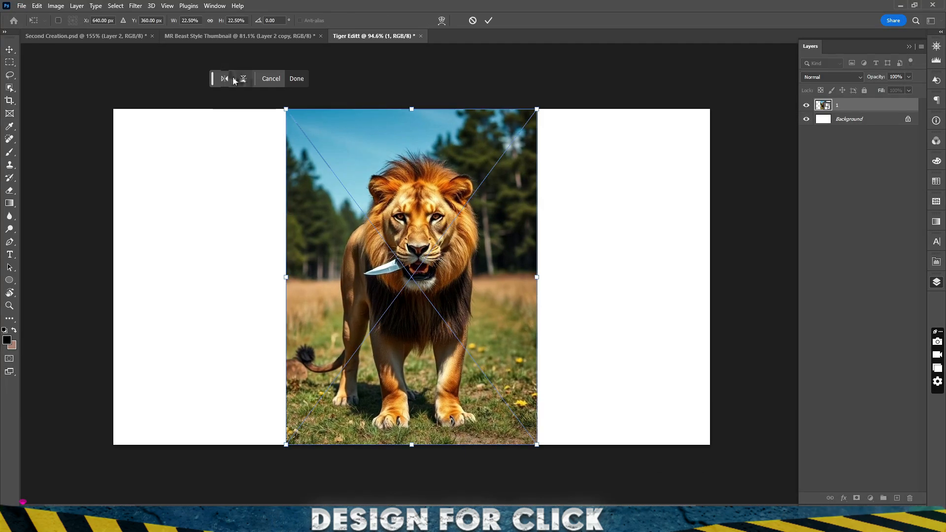
key("Return")
left_click_drag(392, 266, 388, 266)
left_click_drag(438, 249, 594, 252)
scroll(594, 254, "up", 6)
scroll(601, 296, "down", 5)
left_click_drag(602, 296, 455, 272)
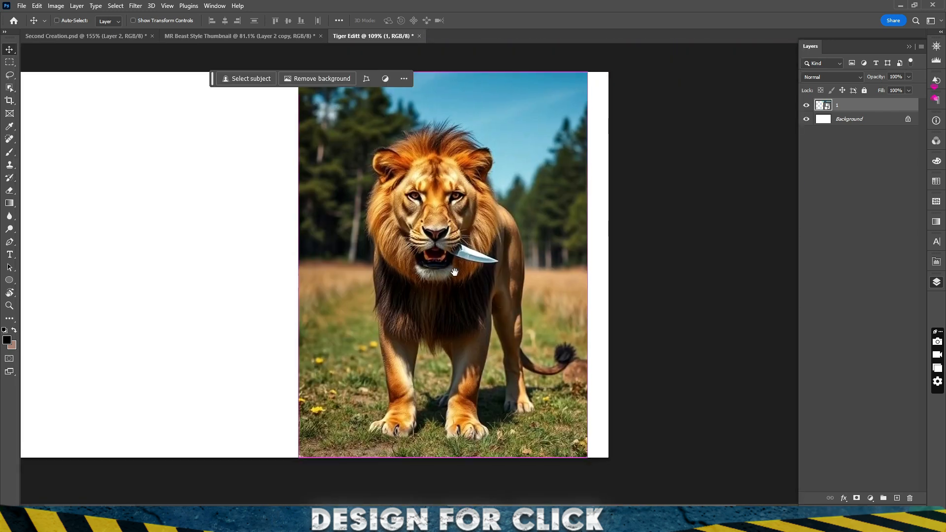
Remove the lion image's background and paint the grass around its paws back into the mask.
left_click(318, 78)
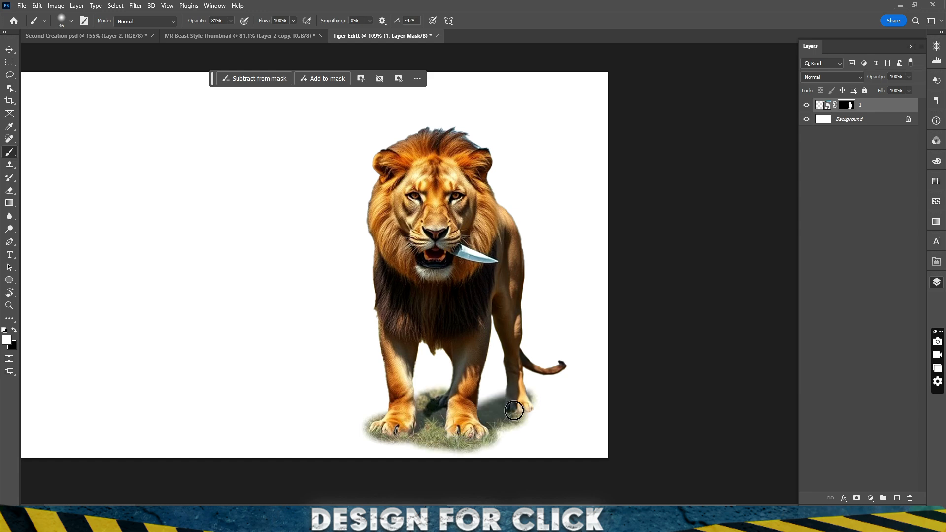
left_click_drag(509, 428, 535, 437)
left_click_drag(407, 286, 387, 285)
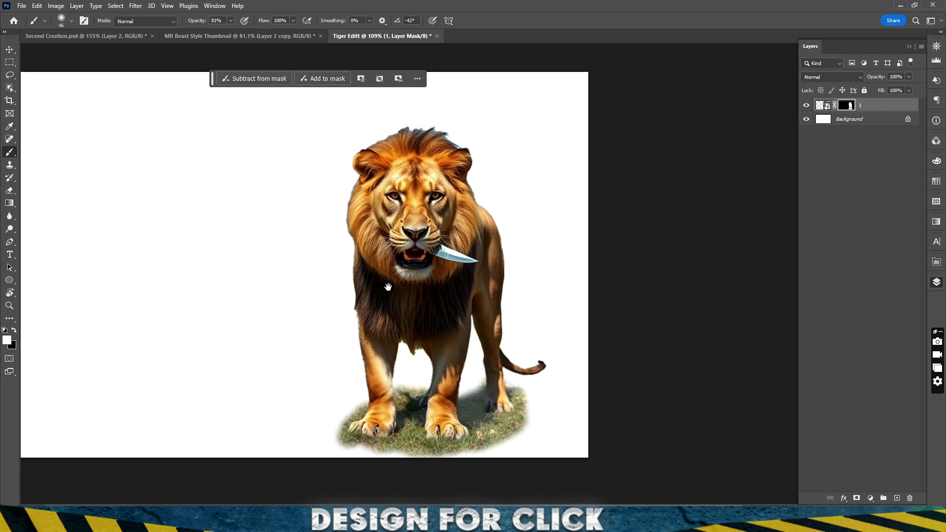
Bring the man cut-out from the MR Beast Style Thumbnail document into Tiger Editt as a layer above the lion.
scroll(395, 281, "down", 4)
left_click(205, 36)
mouse_move(240, 157)
left_mouse_down()
mouse_move(389, 37)
mouse_move(246, 252)
left_mouse_up()
mouse_move(266, 296)
left_mouse_down()
mouse_move(249, 283)
mouse_move(280, 290)
mouse_move(265, 290)
left_mouse_up()
left_click_drag(266, 290, 286, 252)
scroll(266, 276, "up", 2)
Select lion layer 1, scale it to about 126% and rotate it to about -14° behind the man.
left_click(481, 133, "ctrl")
key("ctrl+t")
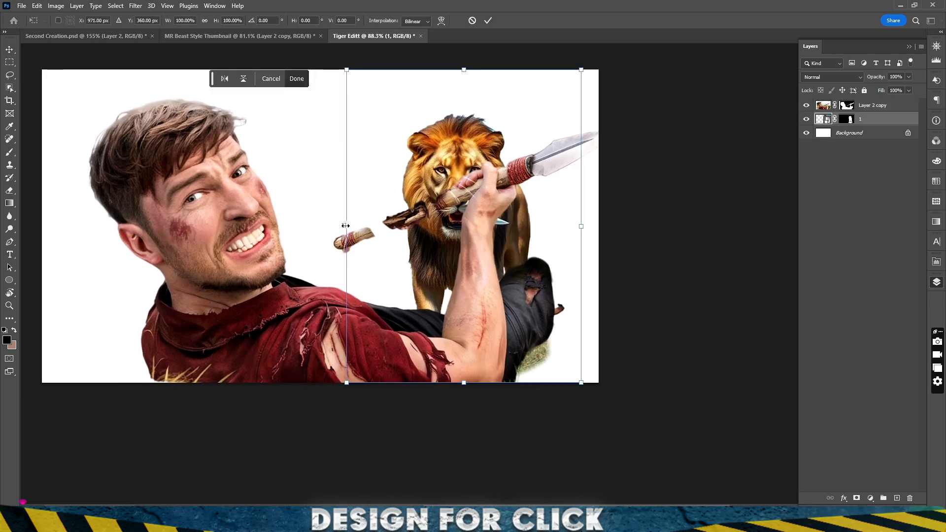
left_click_drag(346, 226, 264, 227)
left_click_drag(599, 271, 603, 224)
left_click_drag(494, 288, 541, 255)
left_click_drag(523, 397, 505, 376)
left_click_drag(466, 331, 478, 354)
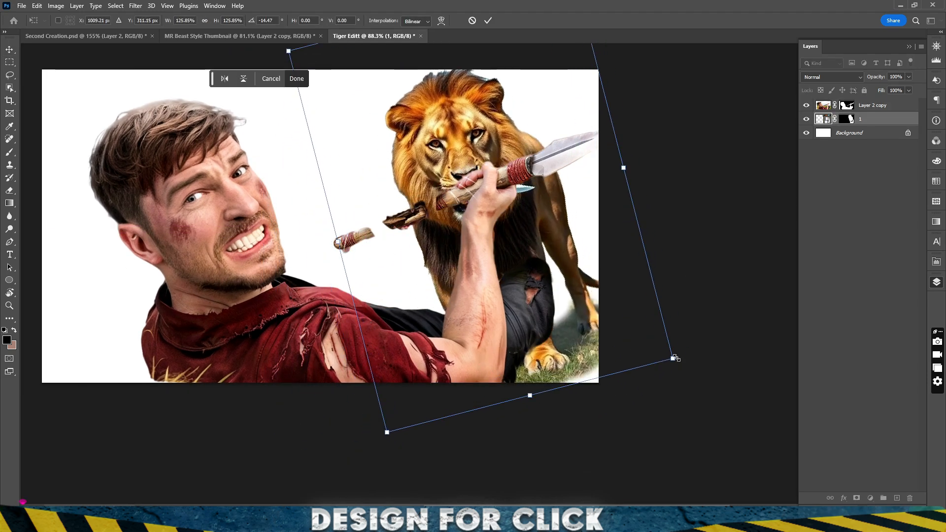
Stretch the lion to about 196% by 144%, tilt it to about -31° behind the spear and apply the transform.
left_click_drag(676, 359, 654, 344)
left_click_drag(382, 414, 412, 454)
left_click_drag(289, 51, 206, 71)
left_click_drag(608, 162, 593, 125)
left_click_drag(526, 379, 535, 406)
left_click_drag(658, 326, 646, 322)
left_click_drag(272, 69, 270, 139)
left_click_drag(374, 78, 311, 80)
left_click_drag(568, 203, 581, 169)
left_click_drag(131, 150, 119, 217)
left_click_drag(394, 343, 394, 270)
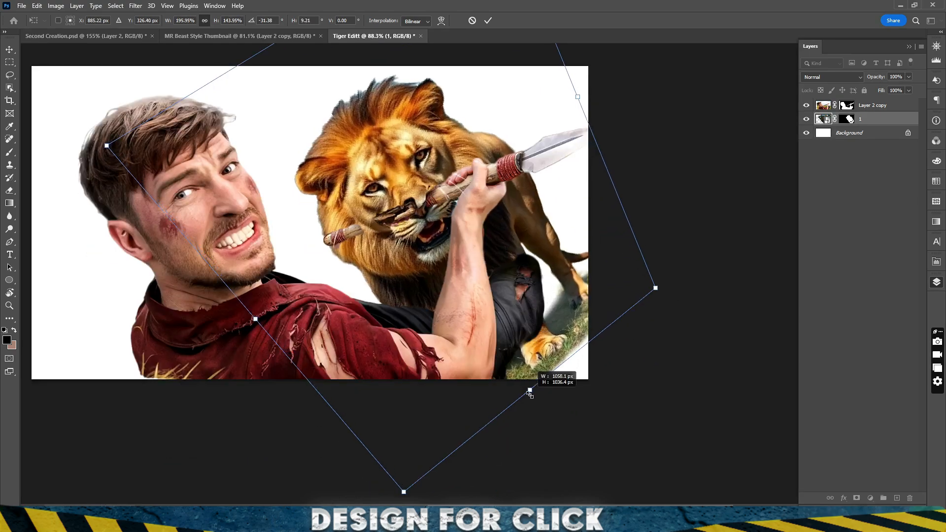
key("Return")
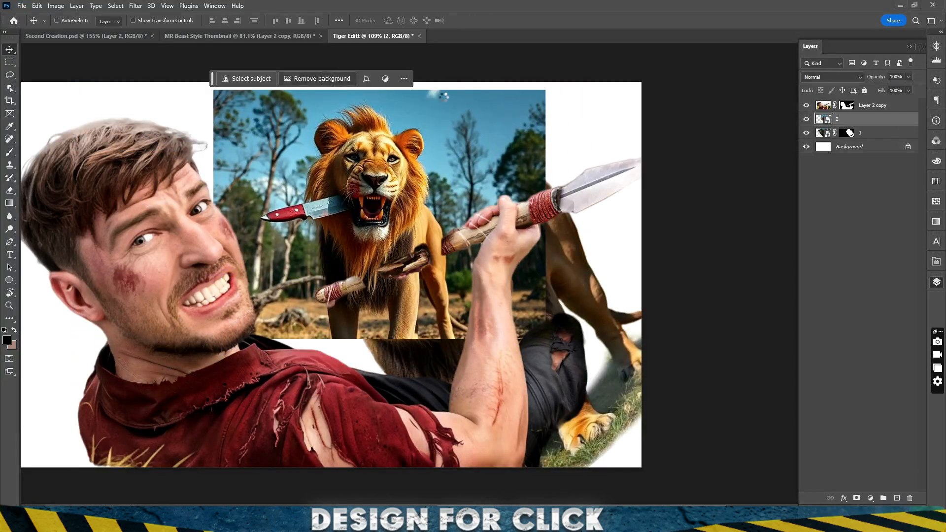
Enlarge lion image 2, position its head over the first lion and remove its background.
key("ctrl+t")
left_click_drag(546, 339, 640, 469)
left_click_drag(435, 253, 507, 246)
left_click_drag(696, 251, 705, 252)
left_click_drag(455, 210, 438, 216)
key("Return")
scroll(615, 207, "up", 1)
Rotate lion layer 2 counterclockwise and move it up so its head covers the first lion's head.
key("ctrl+t")
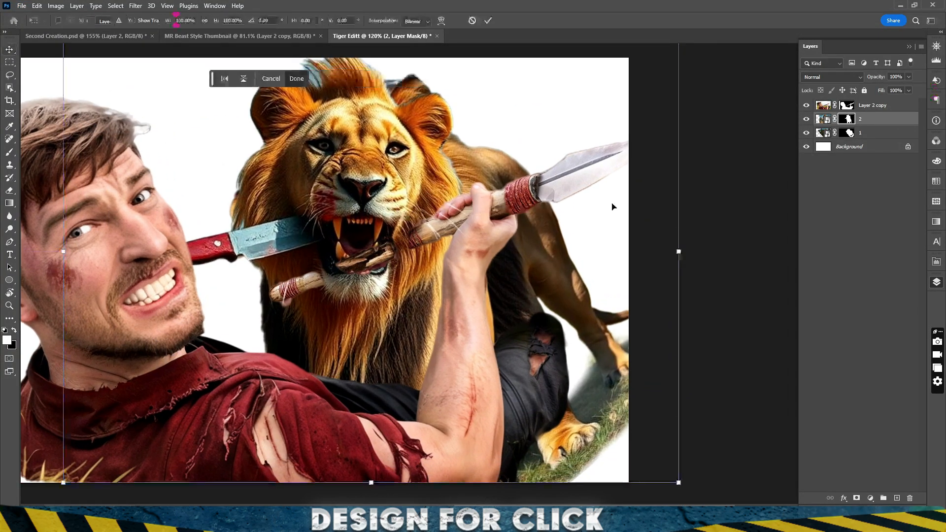
left_click_drag(721, 257, 712, 174)
left_click_drag(305, 247, 306, 252)
key("Return")
left_click_drag(437, 297, 419, 268)
left_click_drag(382, 237, 379, 211)
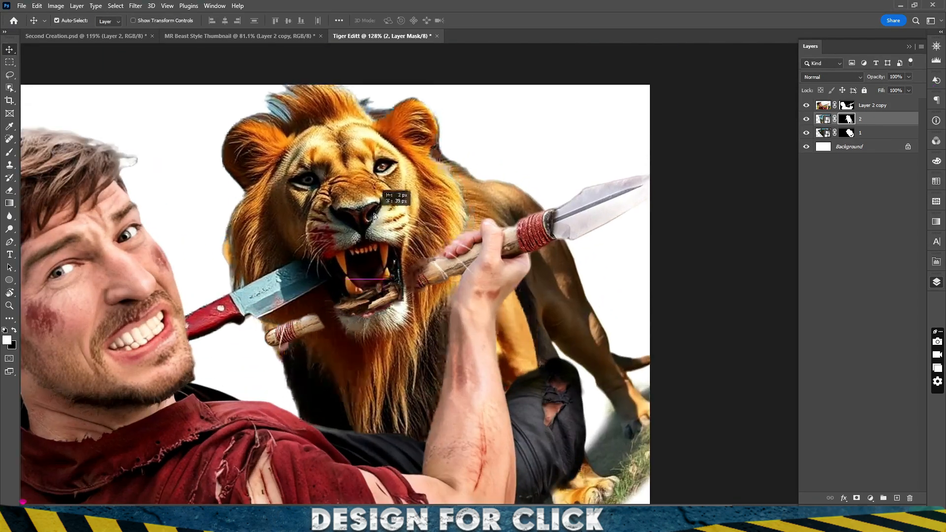
Reposition lion layer 2 and brush its mask to remove the blue background patch beside the mane.
left_click_drag(389, 261, 363, 261)
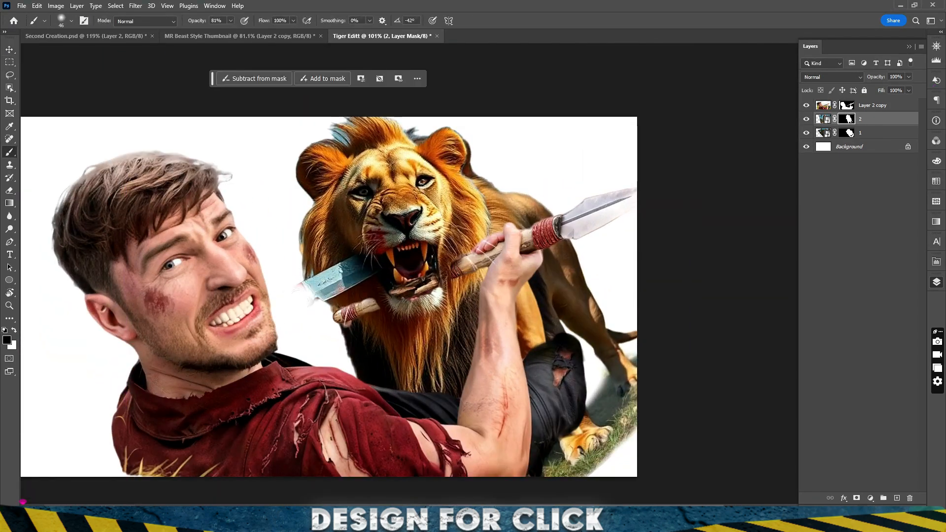
scroll(338, 201, "up", 3)
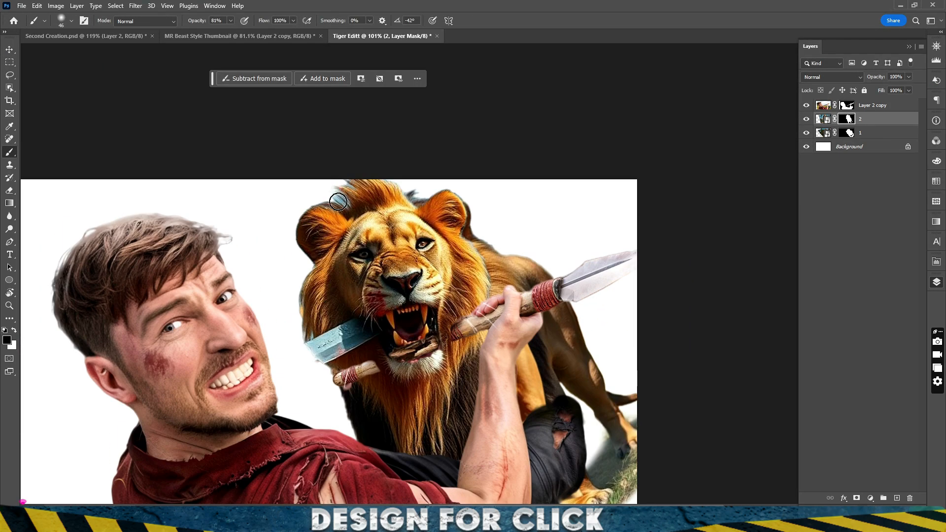
left_click_drag(459, 216, 386, 169)
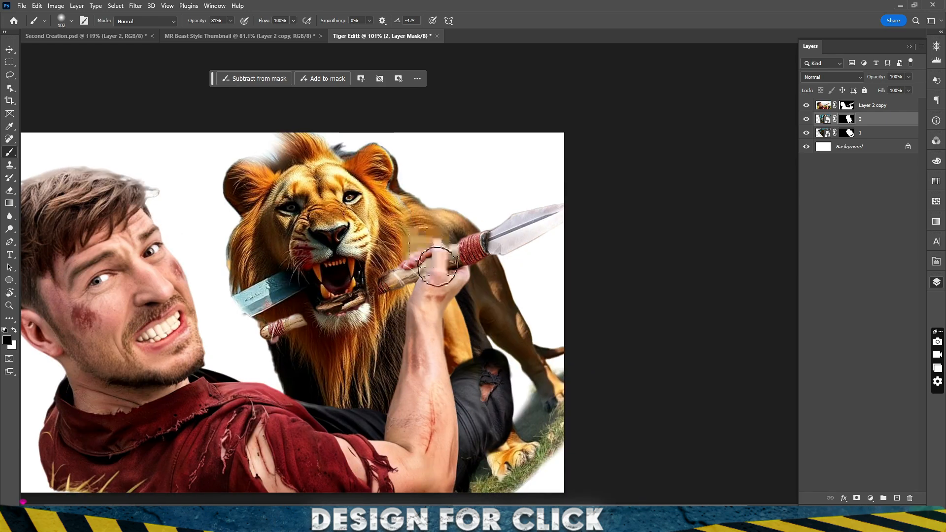
scroll(457, 344, "up", 2)
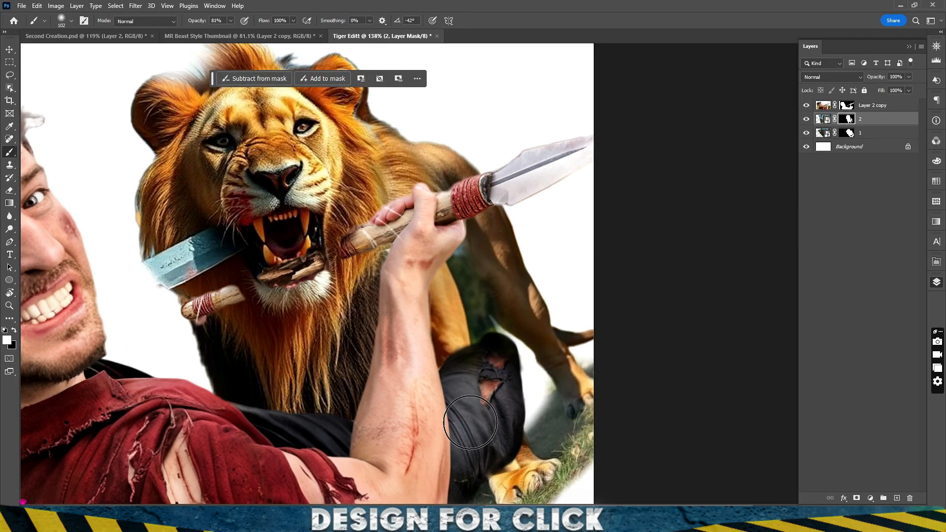
Check lion layer 1's visibility and clean layer 2's mask along the lion's chest edge above the man's shoulder.
left_click(807, 132)
left_click(806, 133)
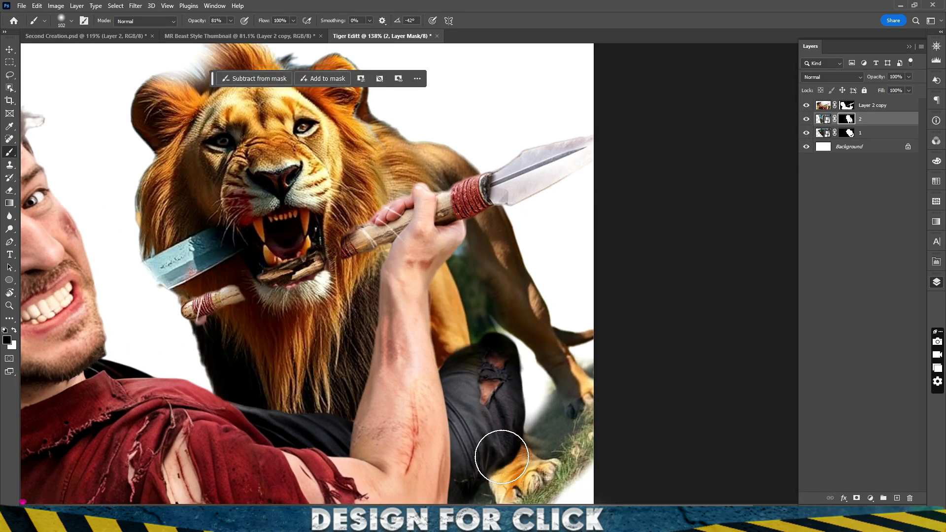
left_click_drag(222, 340, 302, 313)
left_click_drag(280, 305, 331, 379)
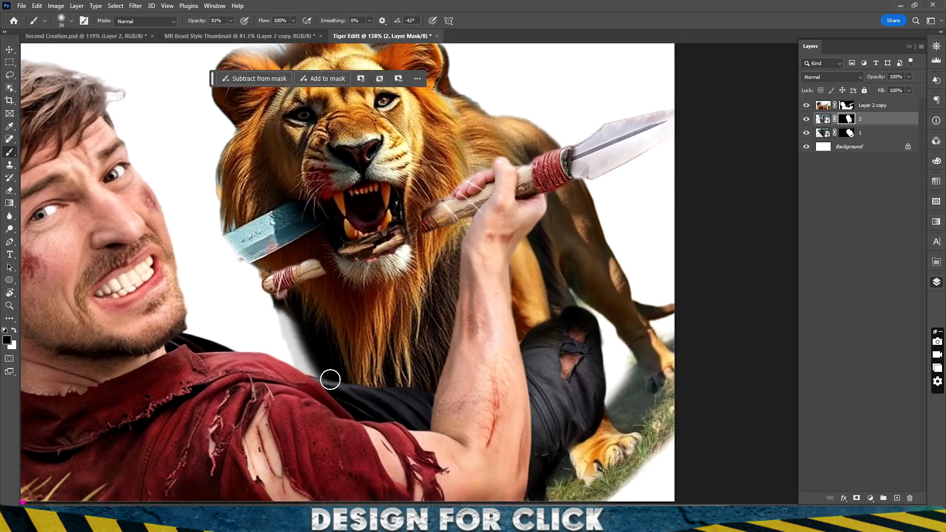
scroll(113, 133, "up", 3)
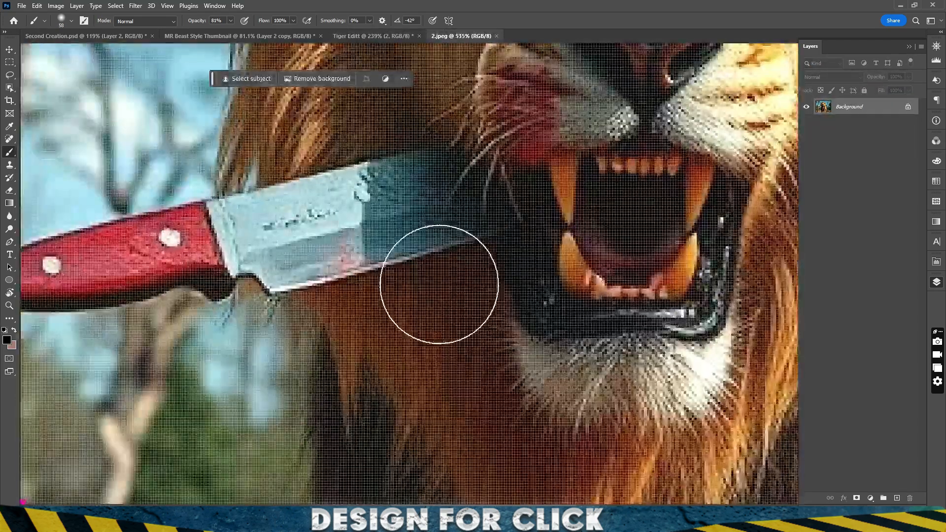
Paint over the knife in 2.jpeg with a larger brush and fur colour sampled beside the blade.
left_click(391, 300, "alt")
key("bracketright")
key("bracketright")
key("bracketright")
mouse_move(347, 246)
left_mouse_down()
mouse_move(471, 249)
mouse_move(332, 281)
mouse_move(323, 224)
mouse_move(304, 276)
left_mouse_up()
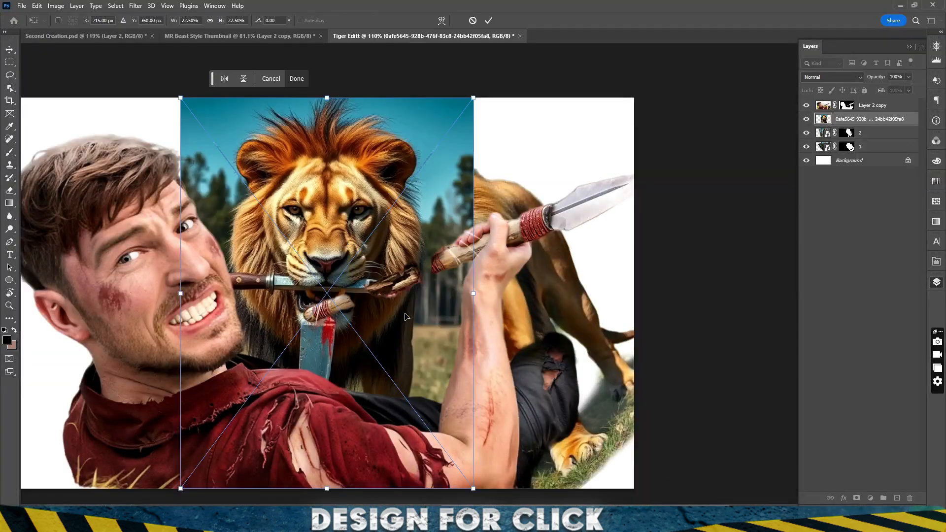
Lasso the lion's head on the placed 0afe5645 image and mask the layer to that selection.
scroll(408, 241, "up", 3)
scroll(408, 242, "down", 4)
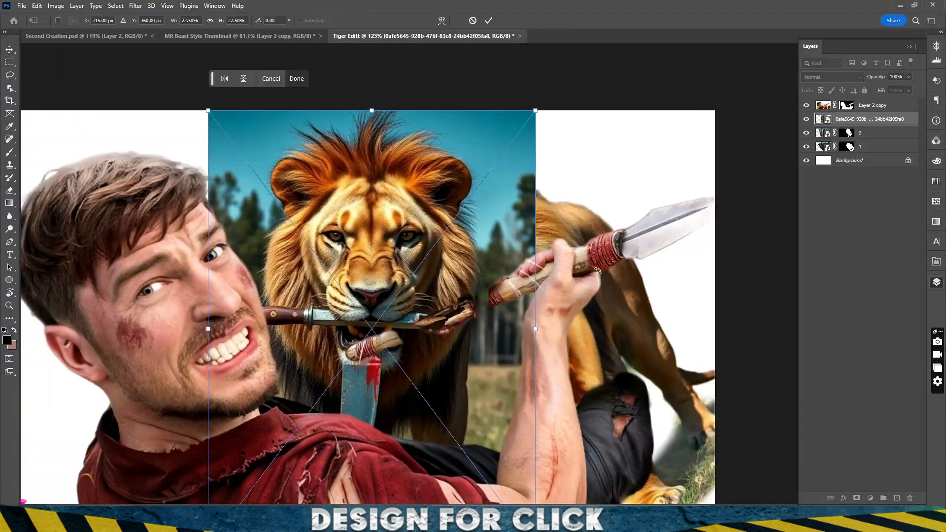
key("l")
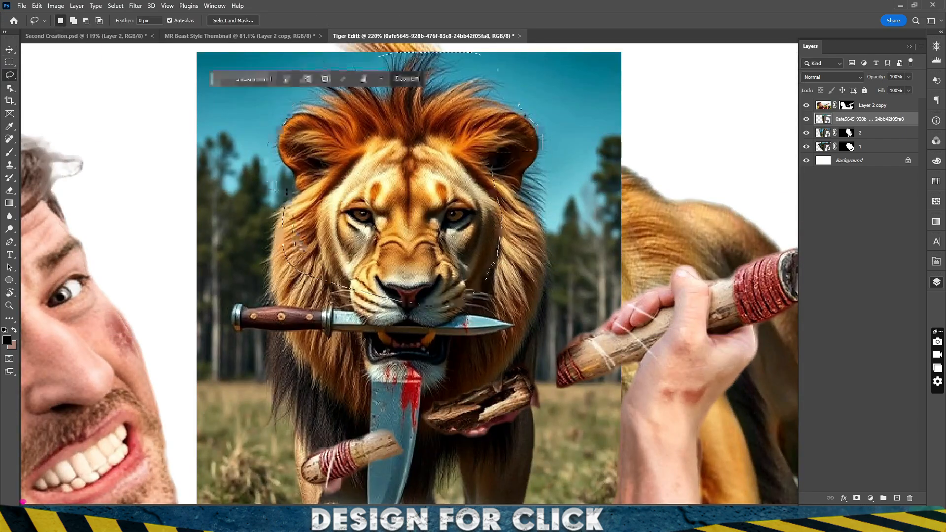
left_click(856, 498)
key("v")
scroll(396, 259, "up", 2)
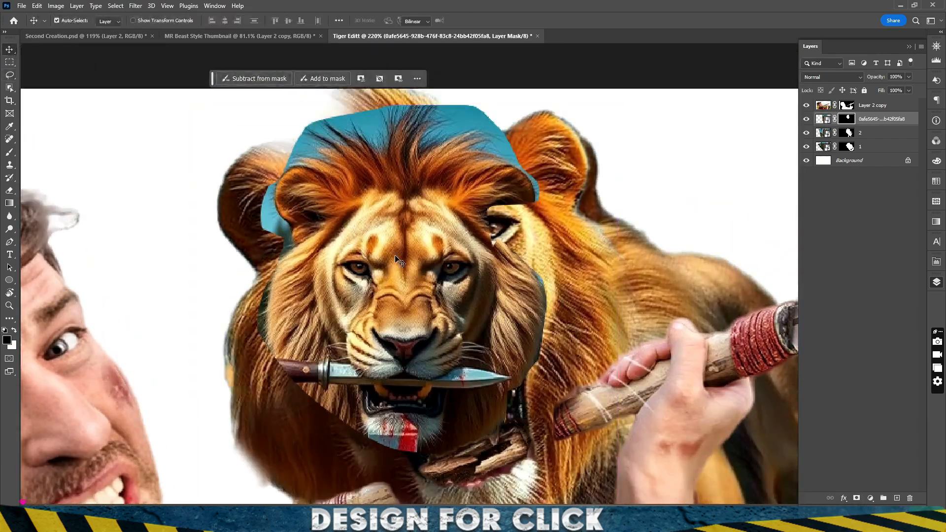
Rotate the masked lion head to match the tilt of the head beneath, align it there and apply the transform.
key("ctrl+t")
left_click_drag(345, 281, 374, 269)
scroll(432, 259, "down", 5)
left_click_drag(389, 251, 394, 252)
scroll(399, 241, "up", 3)
left_click_drag(675, 235, 641, 184)
key("Return")
Brush the added head's mask to remove the blue sky, outer mane and knife edges around the face.
key("b")
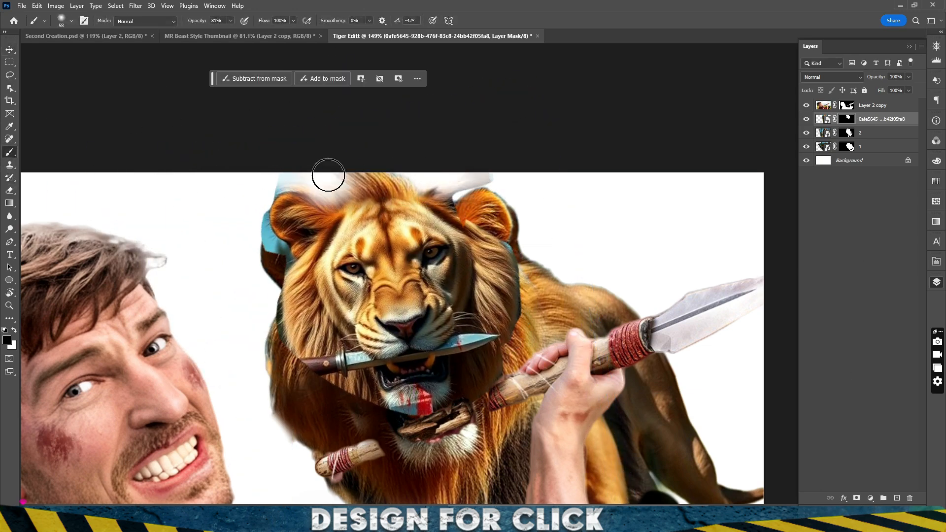
left_click_drag(328, 175, 392, 237)
left_click_drag(343, 336, 324, 265)
left_click_drag(389, 340, 380, 316)
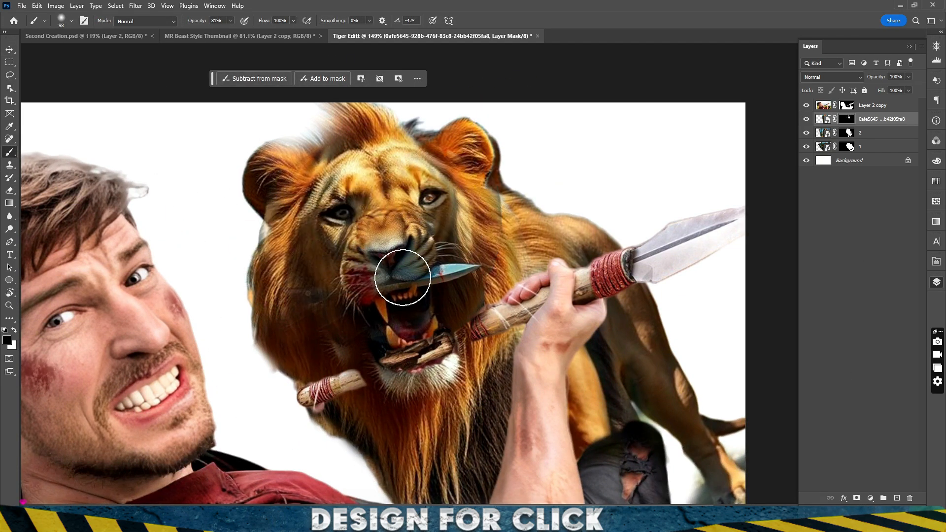
Nudge the added lion head into alignment and mask out its remaining knife blade over the nose and mouth.
key("v")
mouse_move(370, 225)
left_mouse_down()
mouse_move(378, 245)
mouse_move(366, 245)
left_mouse_up()
key("x")
key("x")
left_click_drag(405, 269, 426, 248)
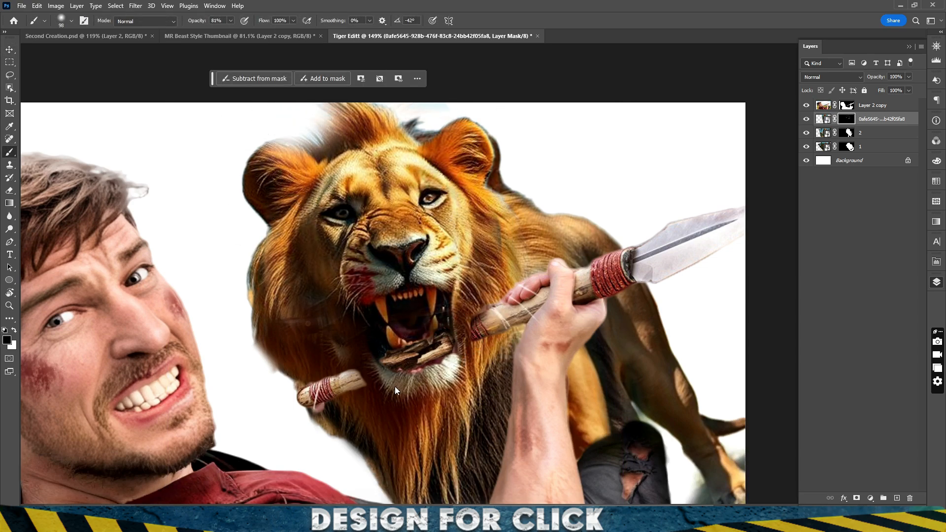
scroll(354, 360, "down", 5)
scroll(384, 296, "up", 3)
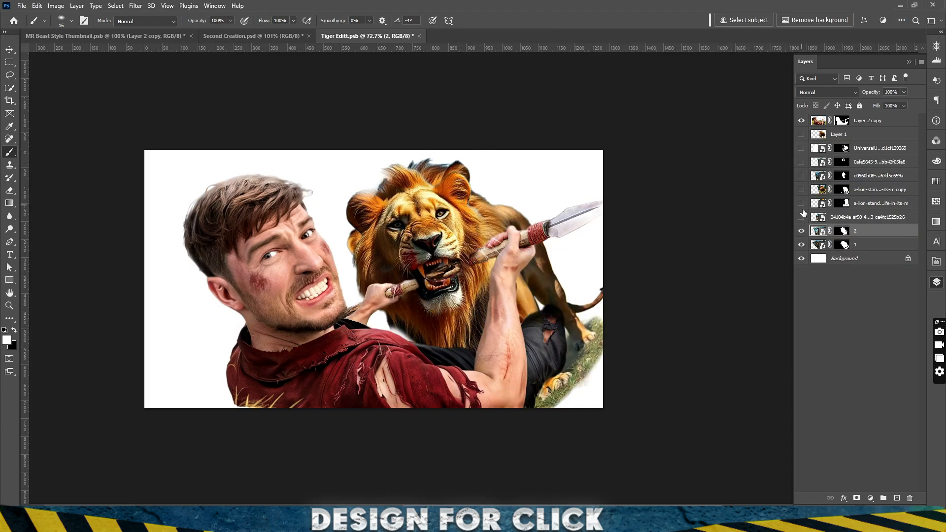
Hide lion layers 2 and 1 and show the alternative lion layers, leaving out the second standing lion.
left_click_drag(801, 230, 802, 244)
left_click_drag(802, 203, 801, 151)
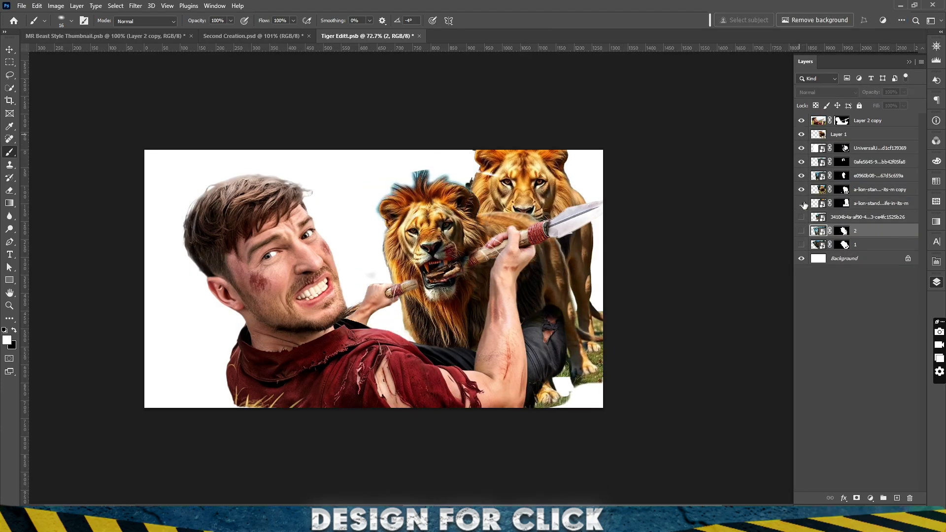
left_click(804, 204)
scroll(518, 325, "up", 4)
Move the selected lion layers behind the spear and rotate them counterclockwise past -8°.
key("v")
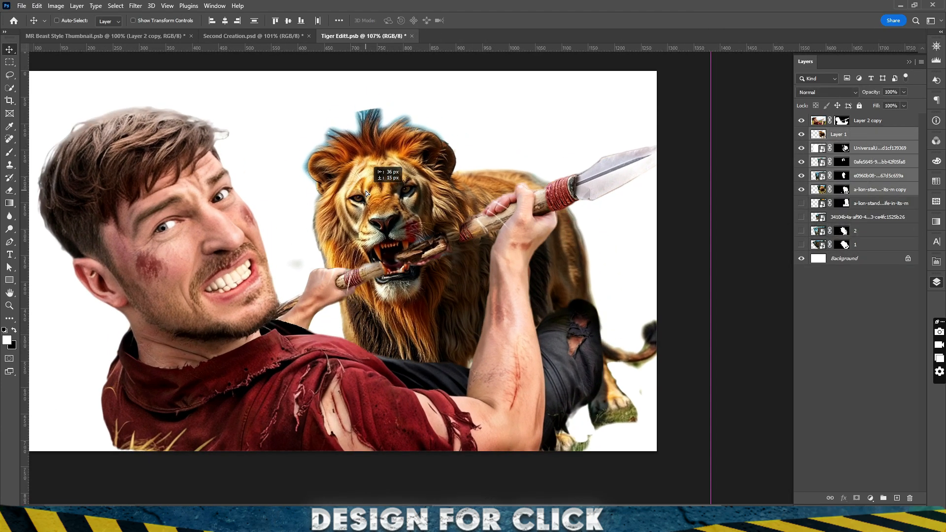
key("ctrl+t")
left_click_drag(717, 266, 744, 205)
left_click_drag(611, 290, 615, 294)
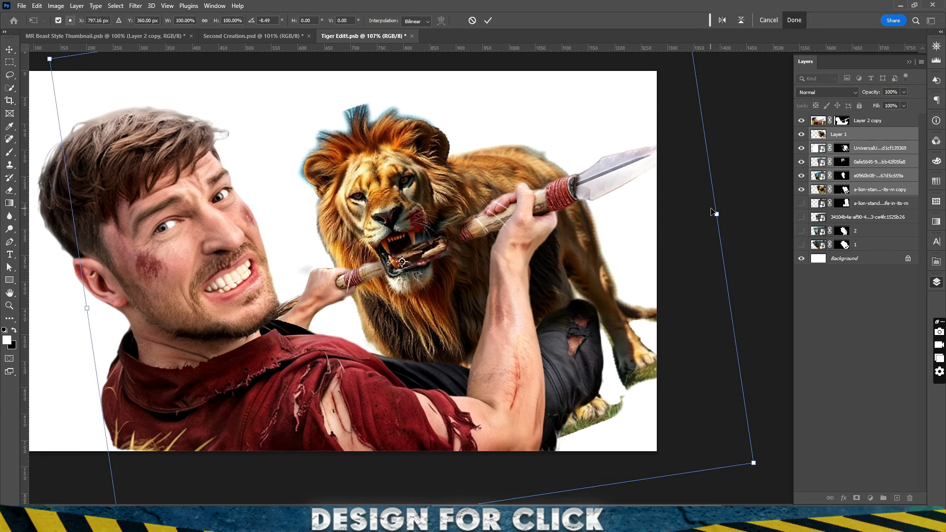
left_click_drag(715, 213, 726, 196)
Enlarge and distort the selected lion layers so the animal fills the area behind the spear, and apply the transform.
scroll(712, 351, "down", 2)
left_click_drag(182, 118, 163, 155)
left_click_drag(471, 404, 476, 349)
scroll(481, 349, "down", 8)
left_click_drag(490, 349, 491, 379)
left_click_drag(488, 419, 495, 411)
scroll(488, 331, "up", 4)
left_click_drag(469, 321, 478, 329)
key("Return")
scroll(455, 251, "down", 2)
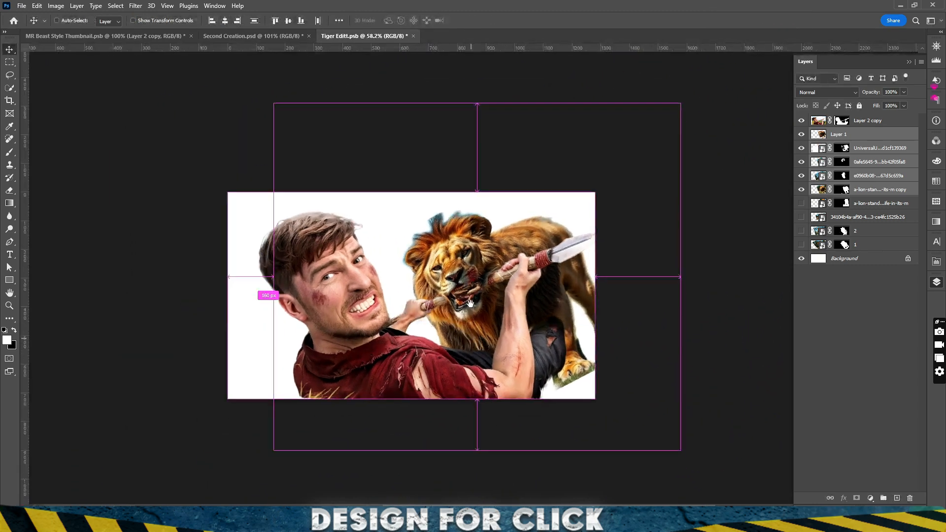
Undo the last change to the lion layers and transform them again by pulling their upper-left corner outward.
scroll(443, 276, "up", 4)
key("ctrl+z")
scroll(443, 296, "down", 2)
key("ctrl+t")
scroll(493, 296, "down", 4)
left_click_drag(330, 140, 321, 113)
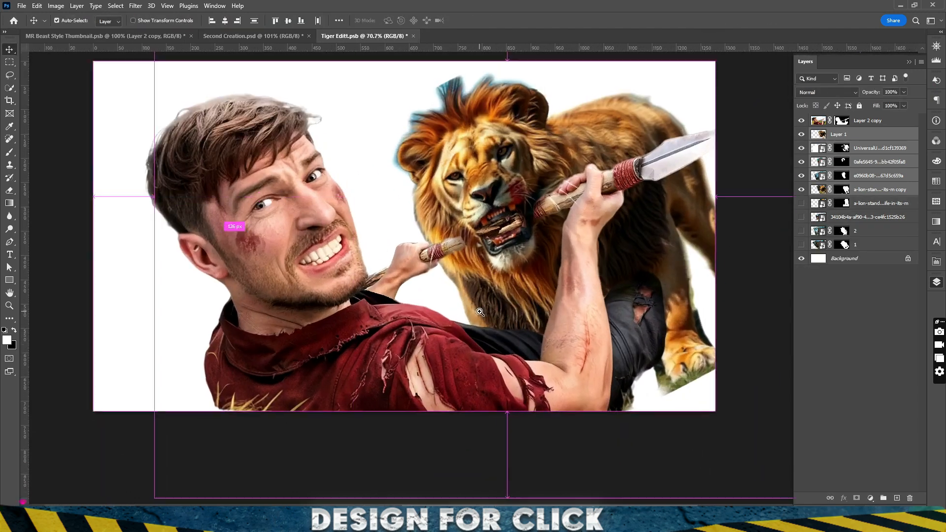
scroll(409, 267, "down", 2)
scroll(365, 267, "up", 3)
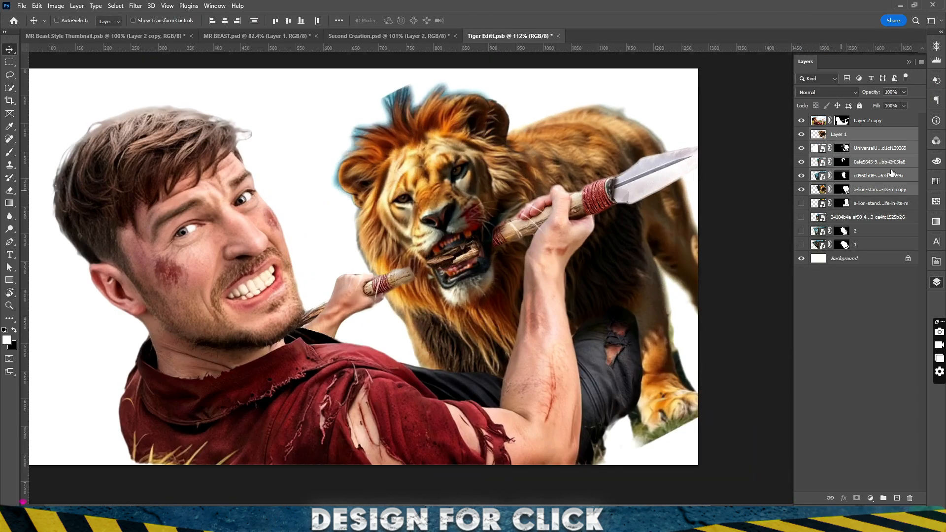
Hide the UniversalUpscaler layer and group it with the unused lion layers below Layer 1.
left_click(876, 148)
left_click(801, 148)
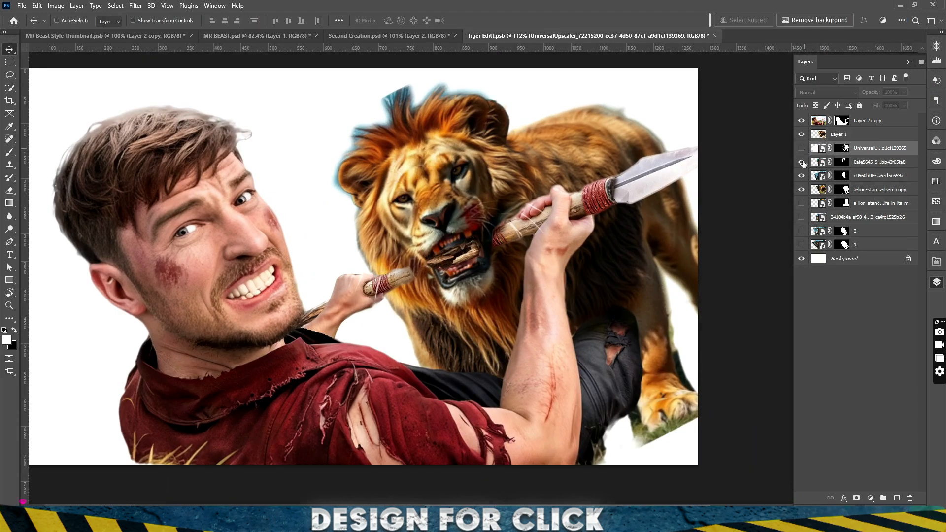
left_click(874, 217, "shift")
left_click(872, 242, "shift")
key("ctrl+g")
Stretch the lion on Layer 1 horizontally and shift it up and left behind the spear.
left_click(841, 134)
key("ctrl+t")
scroll(548, 202, "down", 9)
scroll(560, 200, "up", 5)
left_click_drag(560, 205, 541, 205)
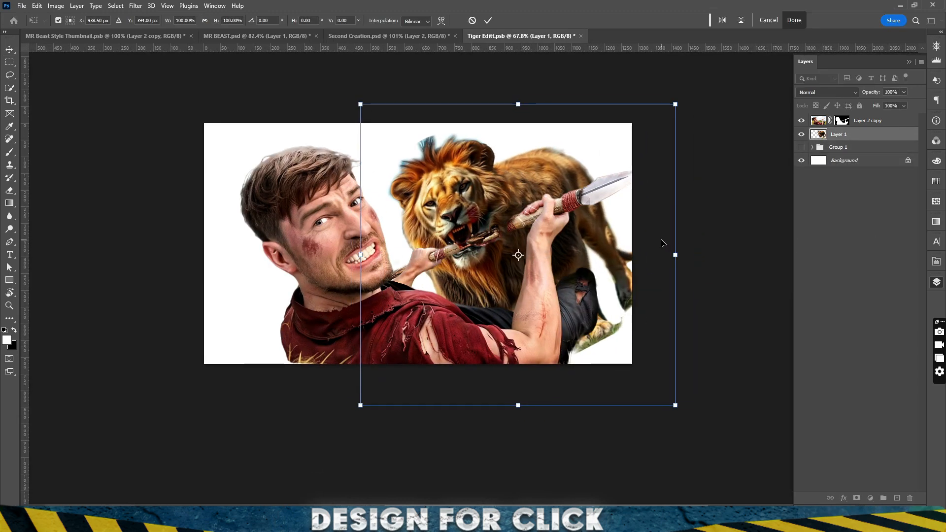
left_click_drag(676, 256, 709, 256)
left_click_drag(535, 217, 525, 211)
Scale the Layer 1 lion to about 124% by 113%, rotate it to about -9° and distort its right-hand corners.
left_click_drag(514, 65, 502, 67)
left_click_drag(493, 197, 516, 197)
left_click_drag(538, 97, 537, 76)
left_click_drag(518, 197, 508, 207)
left_click_drag(529, 86, 528, 67)
left_click_drag(542, 197, 545, 214)
left_click_drag(731, 244, 742, 243)
left_click_drag(752, 415, 720, 362)
mouse_move(732, 72)
left_mouse_down()
mouse_move(713, 63)
mouse_move(723, 61)
left_mouse_up()
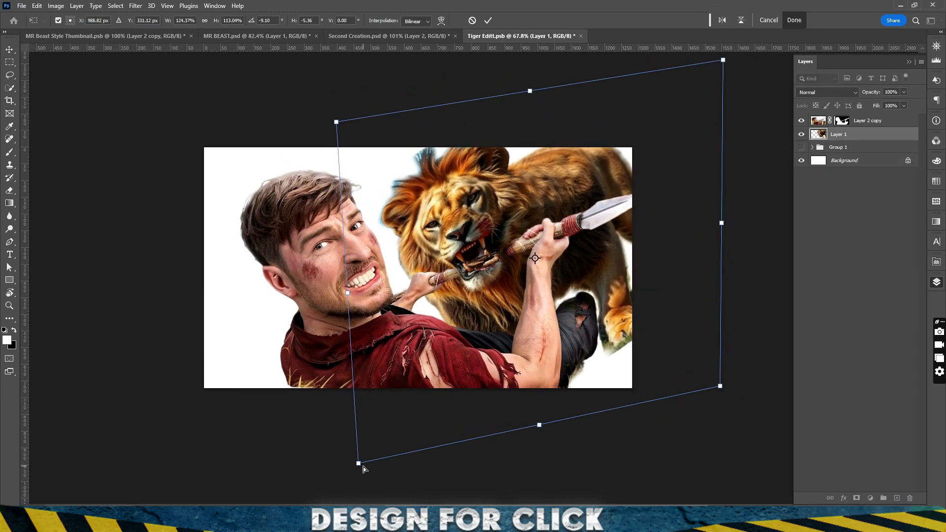
Pull out the Layer 1 lion's upper-left corner, fine-tune its height and position, and apply the transform.
left_click_drag(336, 121, 324, 91)
left_click_drag(421, 180, 419, 205)
left_click_drag(537, 448, 537, 436)
left_click_drag(714, 81, 722, 82)
left_click_drag(318, 114, 318, 91)
left_click_drag(469, 173, 462, 183)
key("Return")
scroll(544, 178, "up", 2)
Place the savanna Background image on a layer above Group 1, behind the lion and the man.
left_click(866, 148)
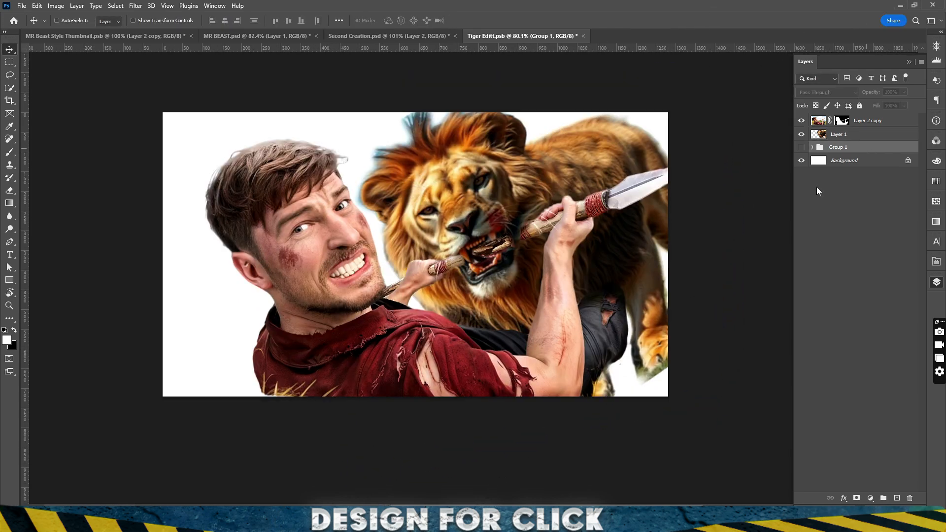
key("alt+Tab")
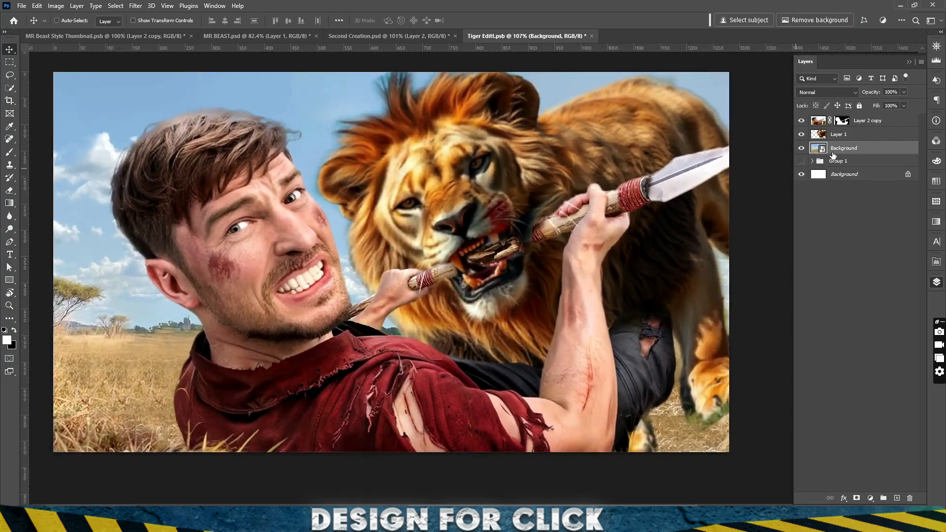
Convert Layer 1 to a smart object and raise the lion's exposure and highlights with the Camera Raw filter.
right_click(859, 140)
left_click(809, 217)
left_click(135, 5)
left_click(163, 77)
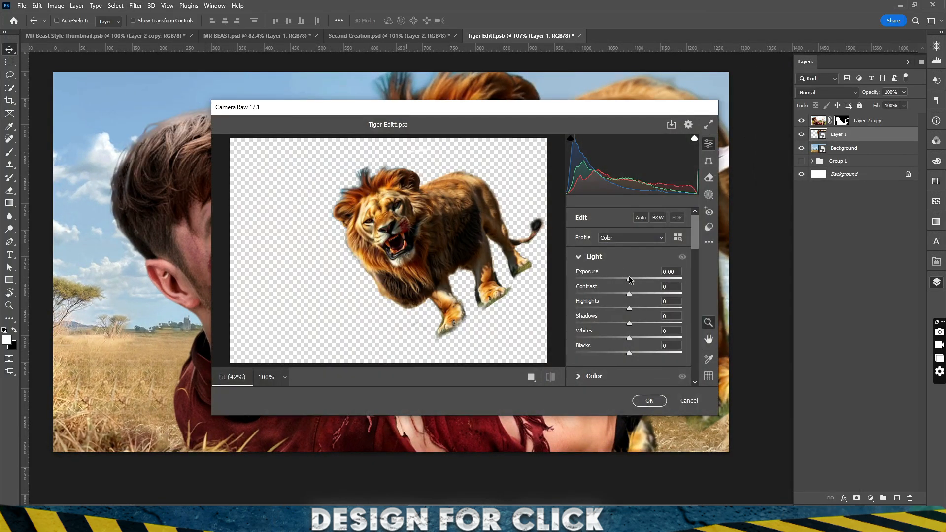
left_click_drag(629, 279, 632, 279)
left_click_drag(629, 309, 639, 311)
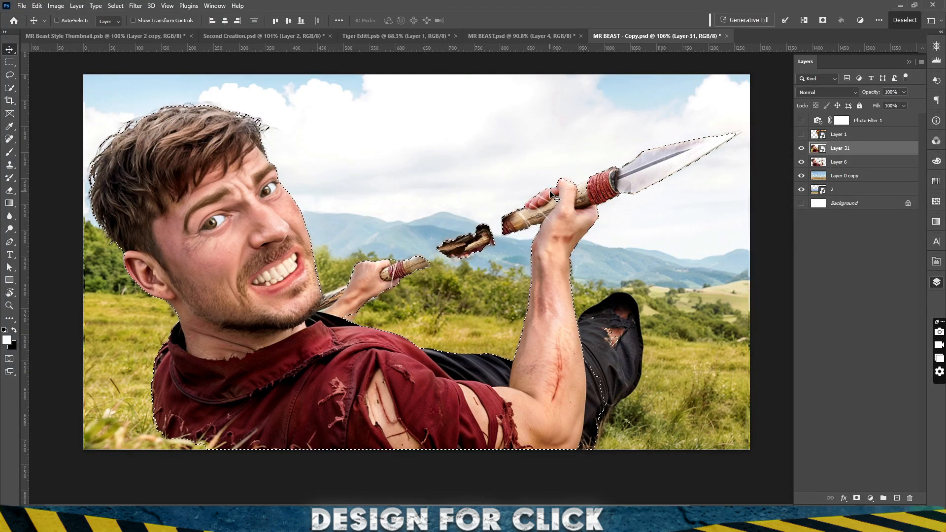
Add a layer mask to Layer-31 from the selection of the man and the spear.
left_click(856, 499)
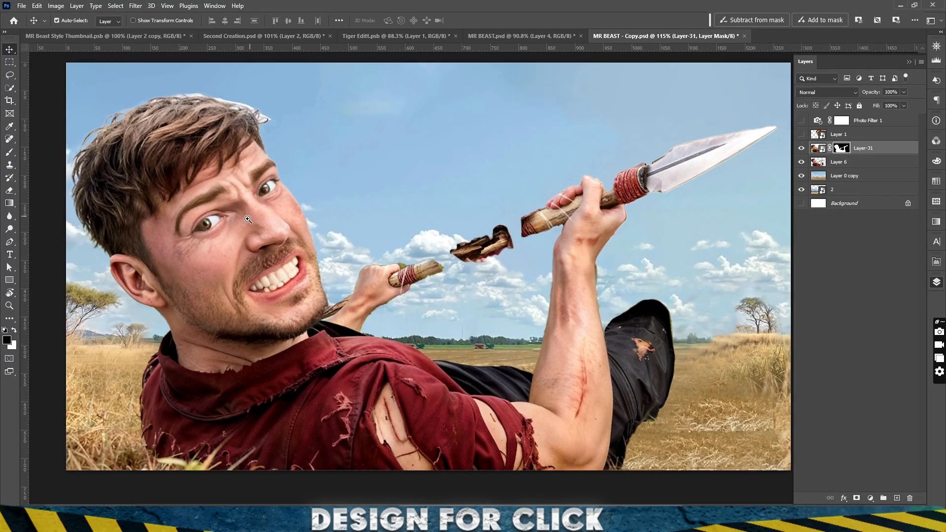
scroll(251, 217, "up", 3)
Blend the man's face and neck into the layer below by brushing Layer-31's mask at 22% opacity.
left_click(9, 153)
key("bracketright")
key("bracketright")
key("bracketright")
key("bracketright")
key("ctrl+j")
key("ctrl+z")
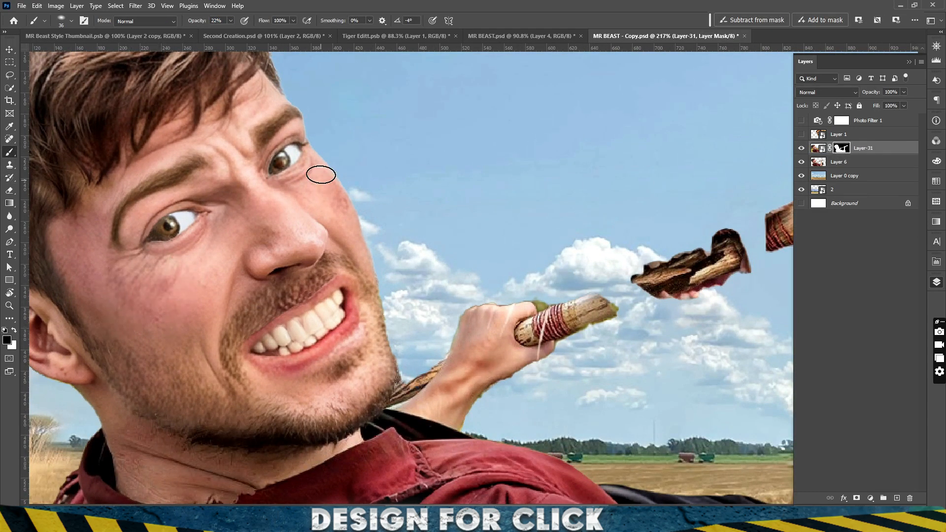
left_click_drag(282, 306, 330, 229)
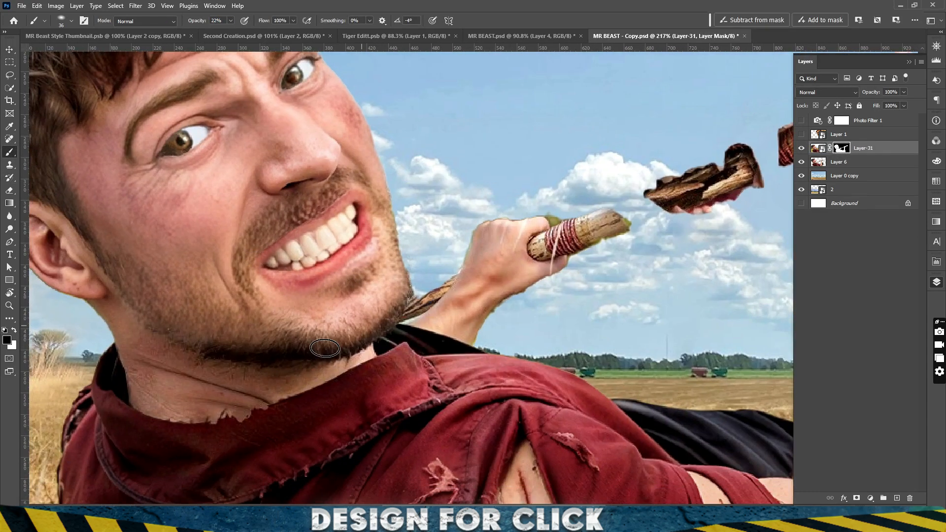
left_click_drag(581, 315, 146, 181)
left_click_drag(435, 197, 460, 301)
left_click_drag(334, 312, 572, 111)
mouse_move(31, 126)
left_mouse_down()
mouse_move(222, 311)
mouse_move(258, 384)
left_mouse_up()
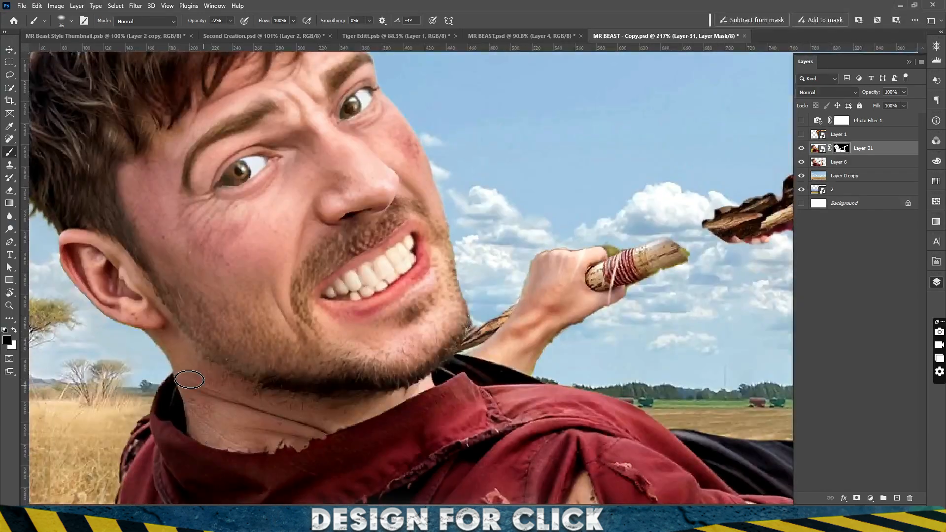
key("ctrl+0")
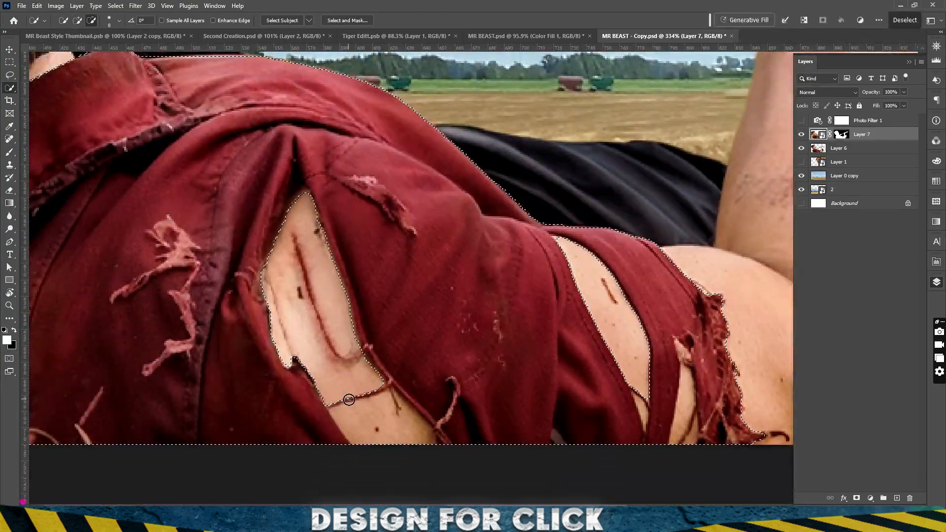
Subtract the skin exposed through the torn sleeve from the red shirt selection on Layer 7.
left_click(647, 412, "alt")
left_click_drag(689, 412, 697, 443)
scroll(382, 429, "down", 5)
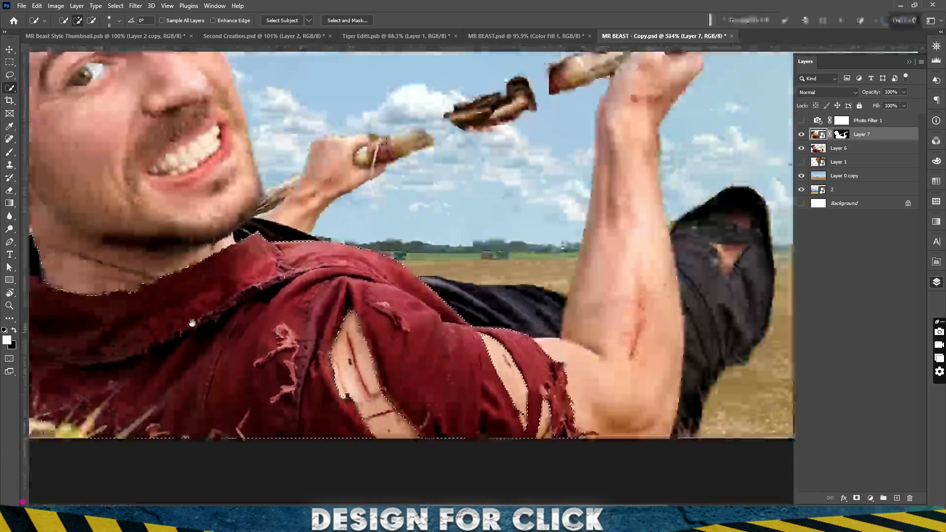
left_click_drag(192, 324, 416, 363)
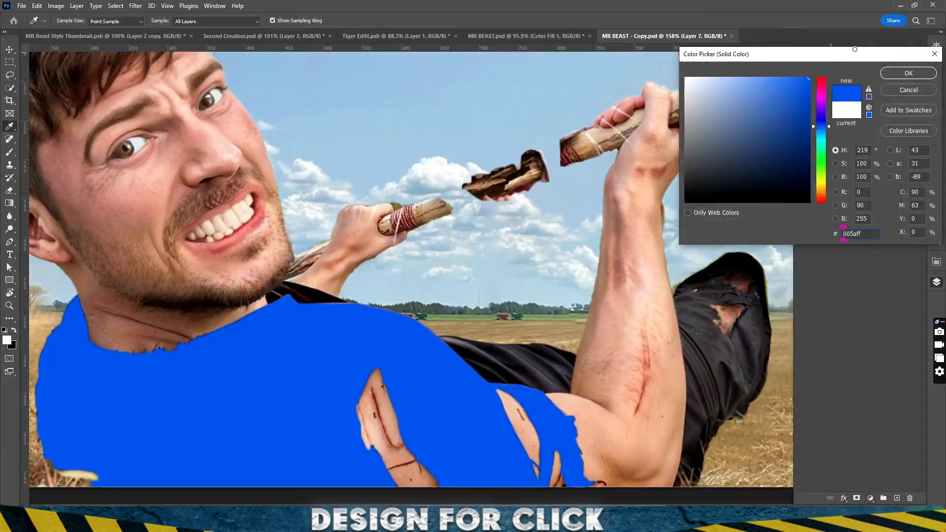
Blend the blue shirt fill in Color mode and add a Levels adjustment clipped to it with midtones at 2.18.
left_click(828, 92)
left_click(833, 135)
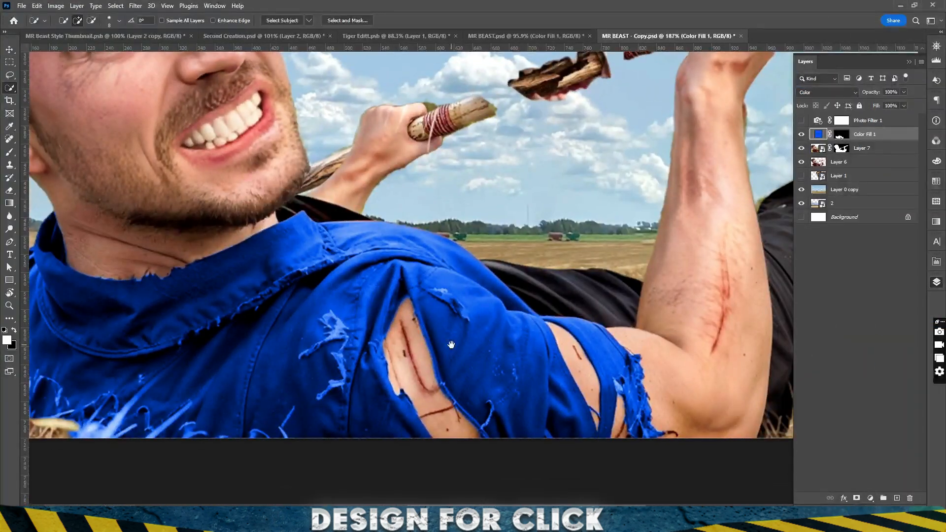
left_click(870, 499)
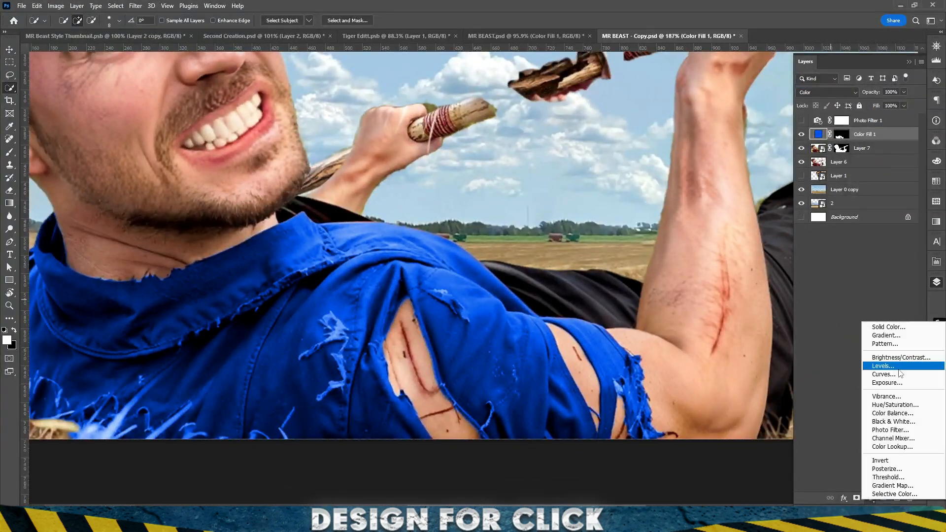
left_click(902, 365)
left_click_drag(865, 362, 857, 365)
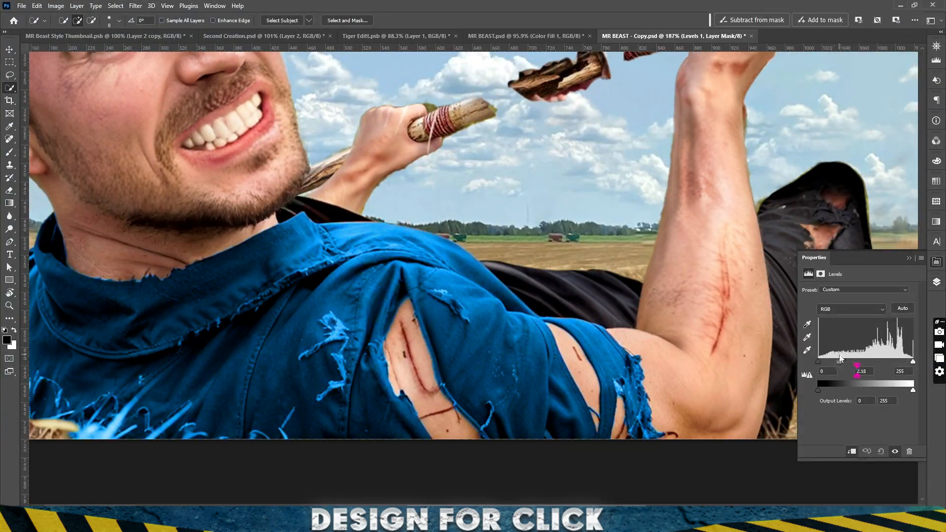
left_click(937, 282)
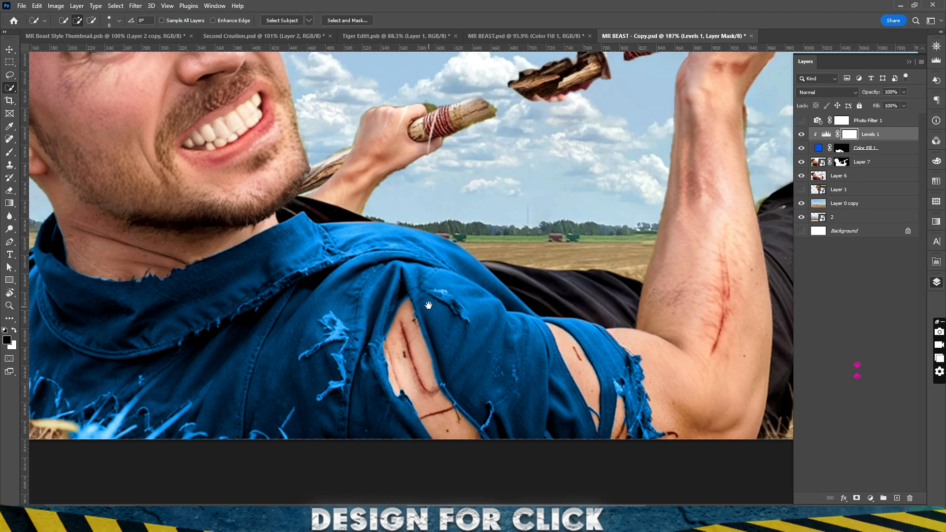
Brush Color Fill 1's mask along the thread crossing the torn sleeve's opening so it takes the shirt's blue.
left_click(842, 148)
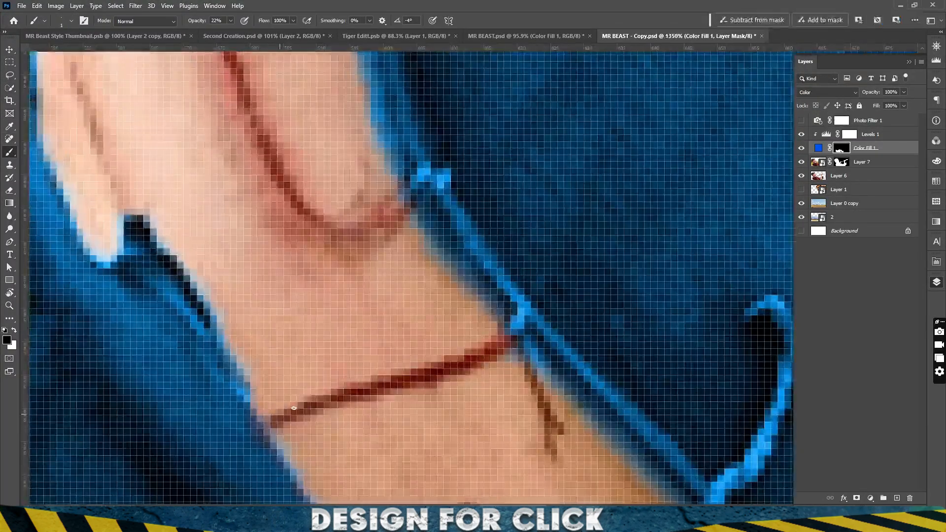
scroll(542, 383, "down", 10)
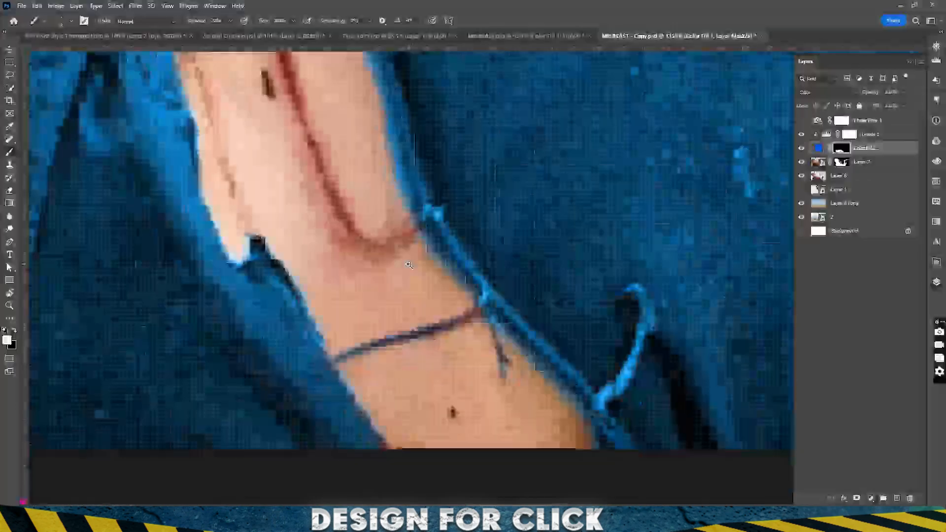
left_click_drag(690, 375, 374, 353)
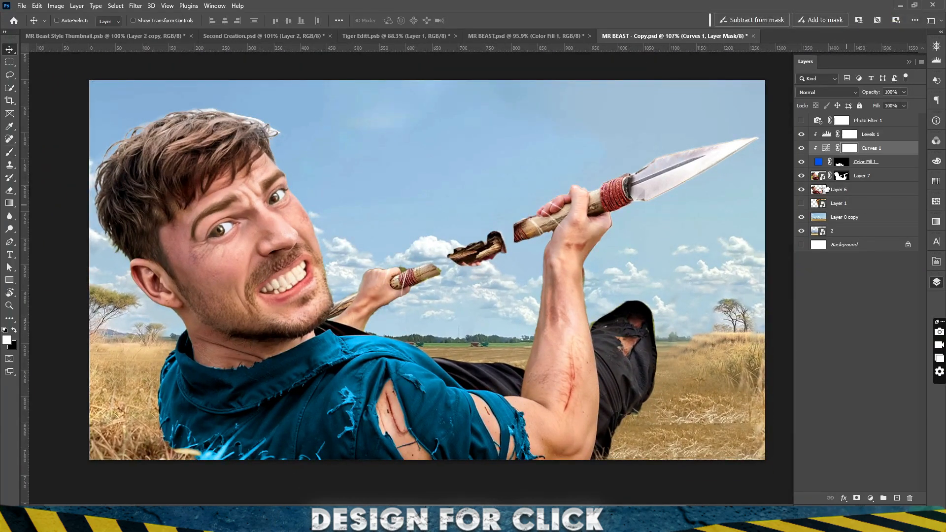
Show the lion's Layer 1 and apply Camera Raw with highlights +46, shadows +100, and luminance of reds +40 and oranges +54.
left_click(802, 203)
left_click(839, 203)
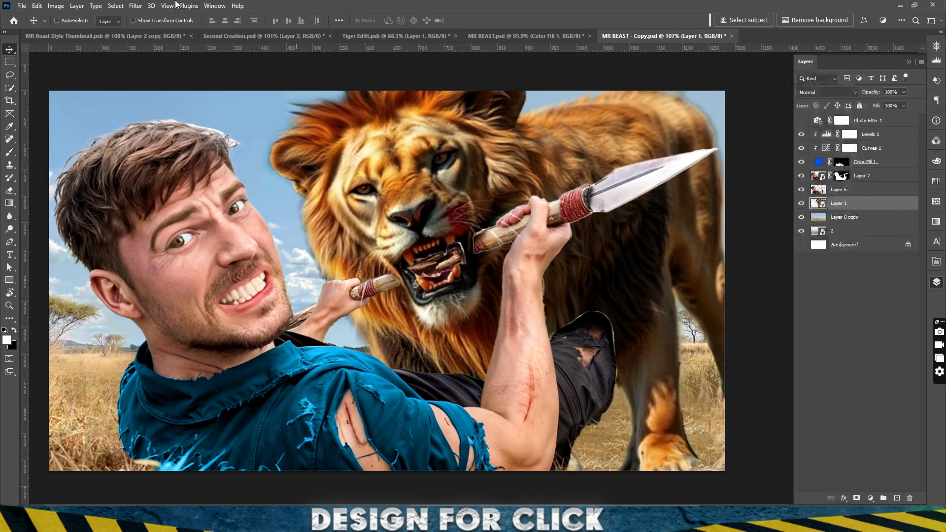
left_click(136, 5)
left_click(162, 37)
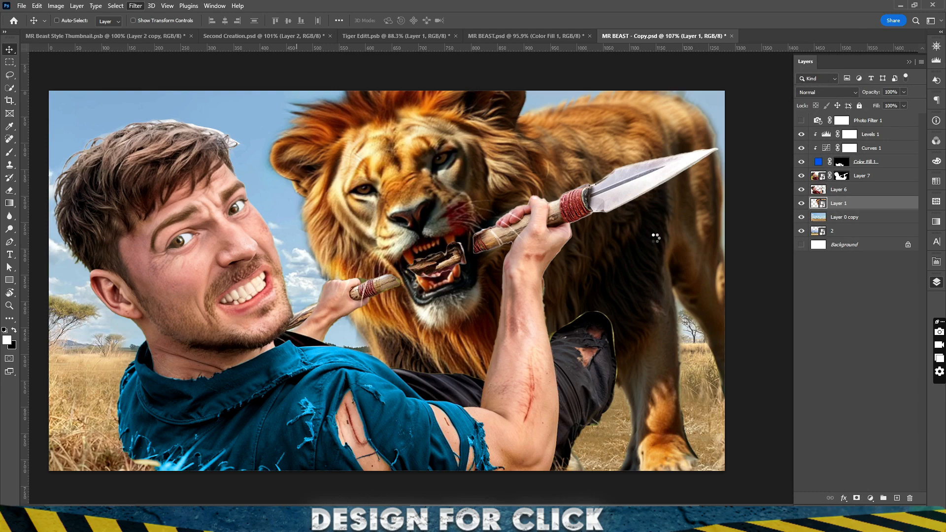
left_click_drag(630, 324, 683, 325)
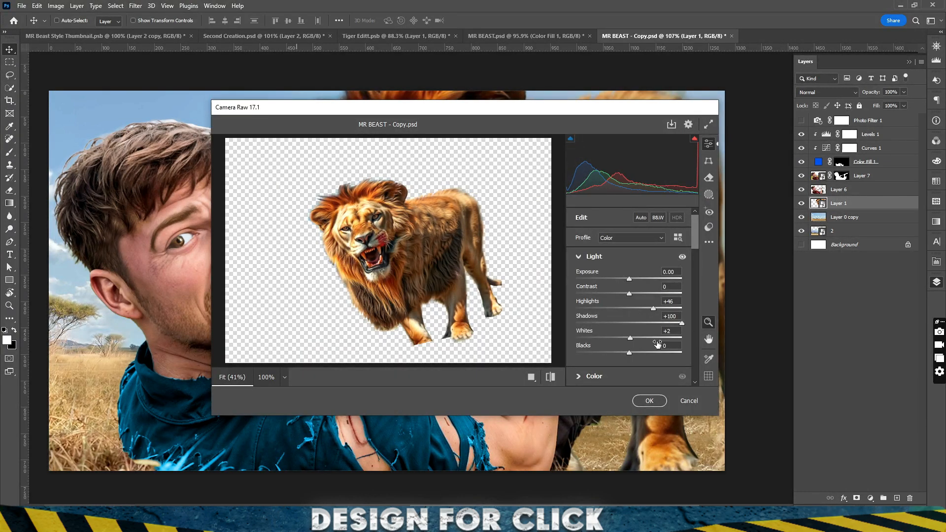
scroll(656, 345, "down", 10)
left_click_drag(638, 372, 659, 371)
scroll(649, 269, "down", 3)
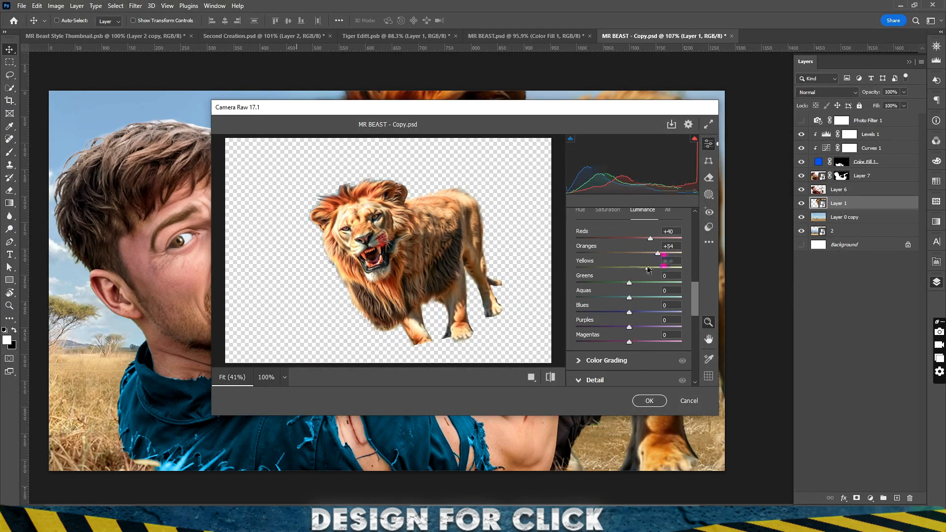
left_click(650, 400)
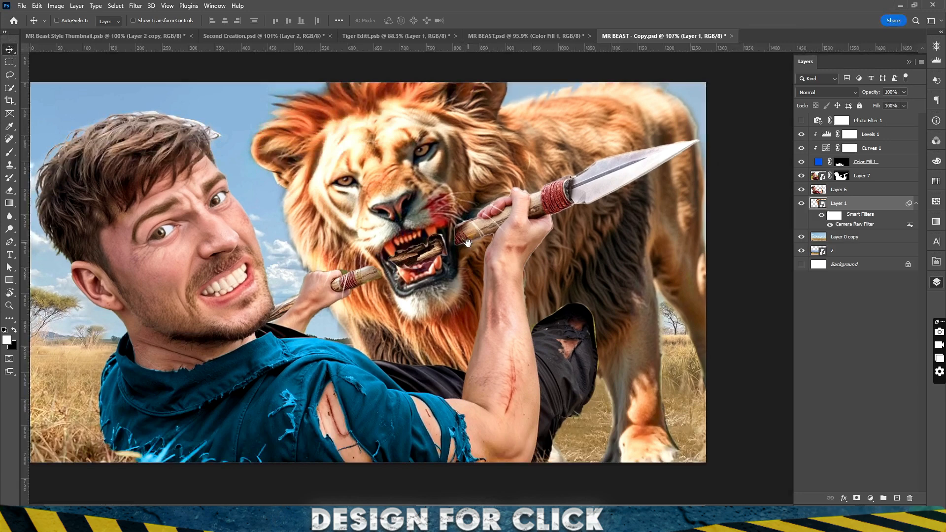
Move Photo Filter 1 directly above the lion's layer in the stack and make it visible.
left_click(888, 123)
left_click_drag(889, 123, 867, 197)
scroll(423, 252, "down", 3)
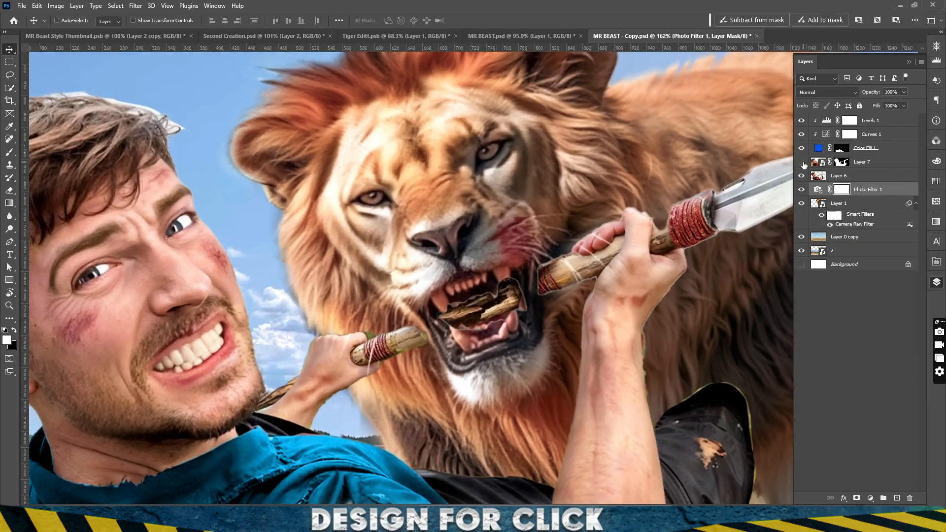
Brush Layer 7's mask in black at 58% opacity over the man's far cheek to expose the bruise beneath.
left_click(802, 163)
left_click(842, 162)
key("b")
left_click_drag(202, 21, 181, 21)
key("x")
left_click_drag(159, 346, 282, 274)
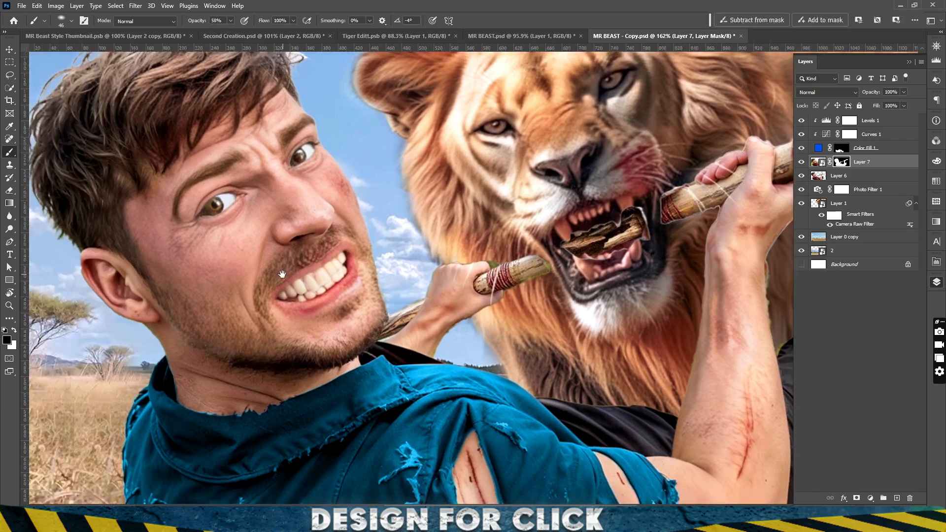
Compare the man with and without Layer 7 and brush its mask to expose the bruise below the near eye.
left_click(802, 163)
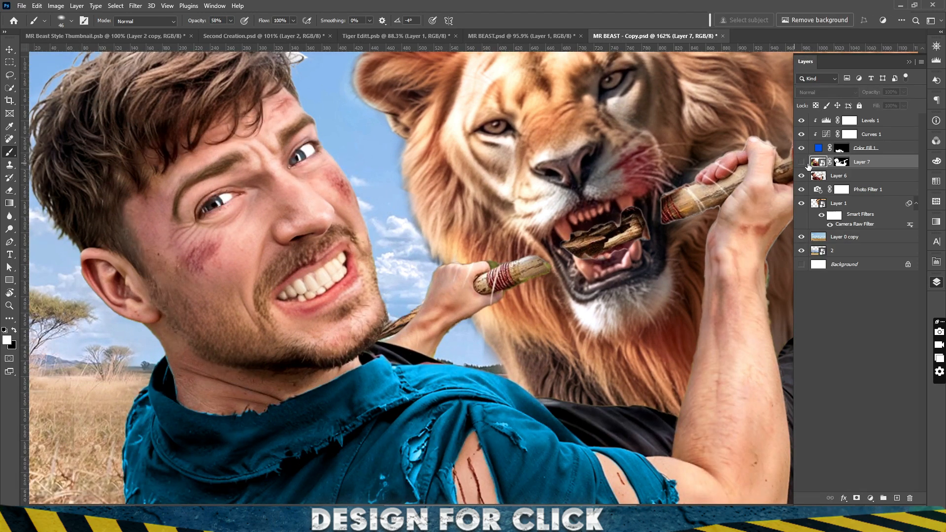
left_click(802, 163)
left_click_drag(195, 153, 144, 211)
key("ctrl+z")
left_click(841, 162)
left_click_drag(688, 341, 510, 305)
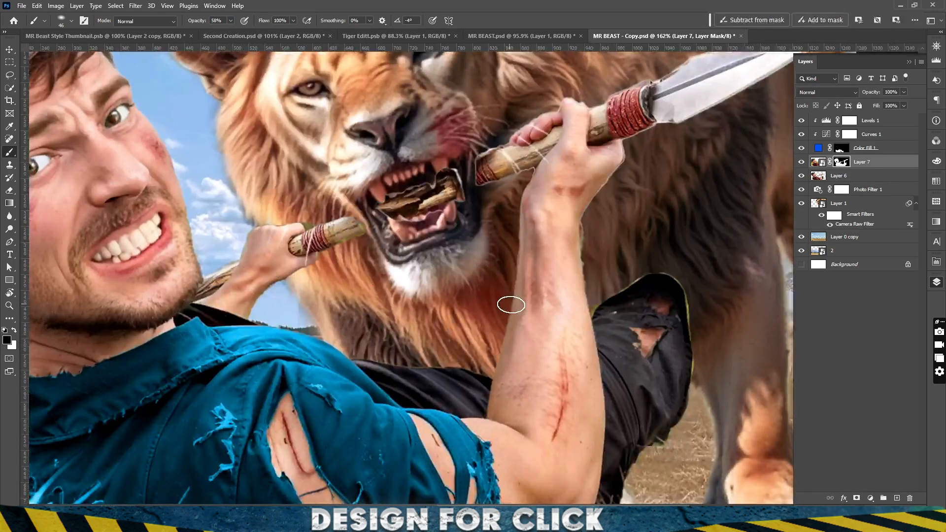
scroll(566, 330, "down", 3)
left_click_drag(566, 329, 571, 347)
left_click(802, 163)
left_click(802, 162)
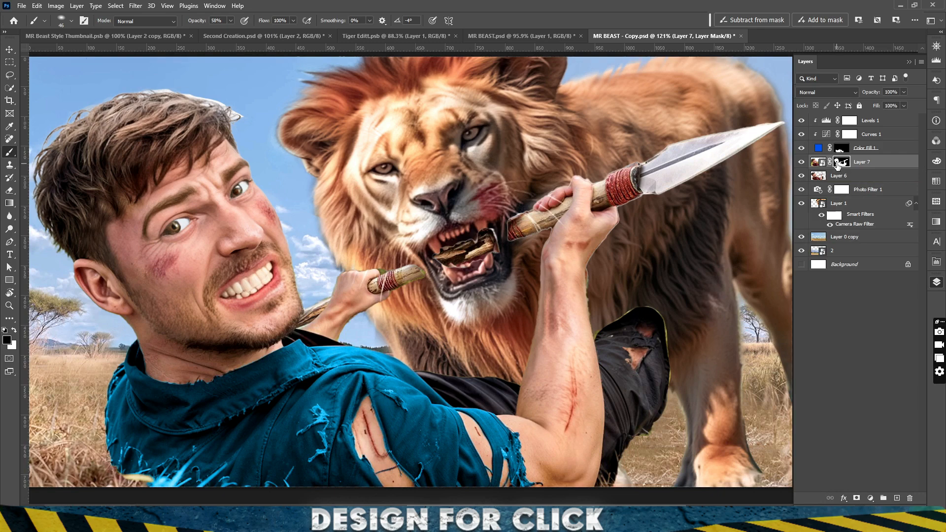
Brush Layer 7's mask over both of the man's eyes to expose the eyes of the layer below.
left_click_drag(179, 260, 173, 231)
scroll(194, 180, "up", 3)
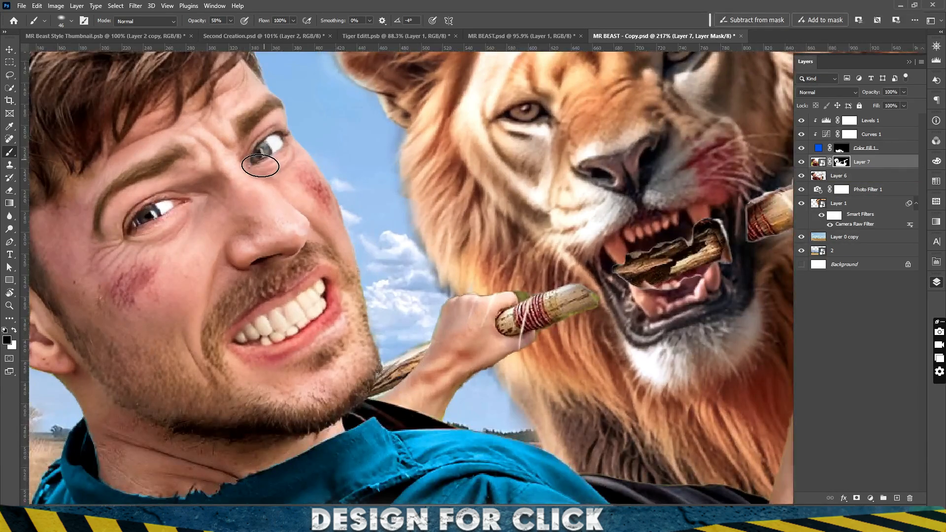
scroll(309, 155, "down", 3)
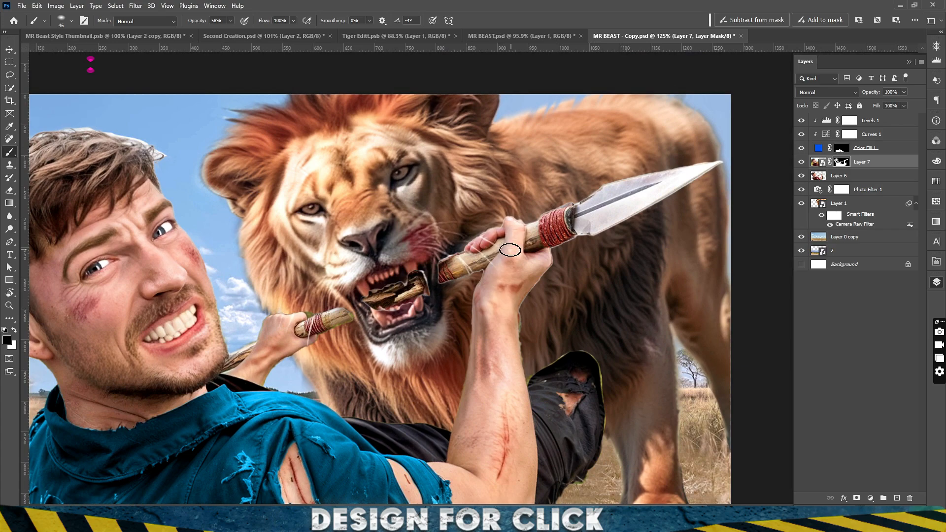
Inspect the whole composite up close and compare the shirt with and without the blue colour fill.
scroll(529, 389, "down", 3)
scroll(468, 395, "up", 3)
scroll(430, 332, "down", 3)
scroll(290, 278, "up", 4)
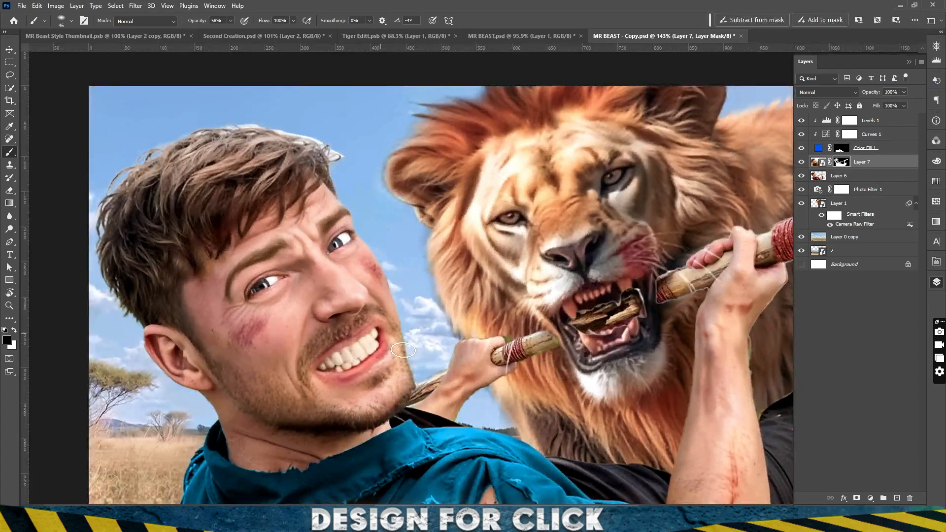
scroll(290, 286, "down", 3)
scroll(291, 314, "up", 3)
scroll(292, 314, "up", 2)
scroll(401, 345, "down", 5)
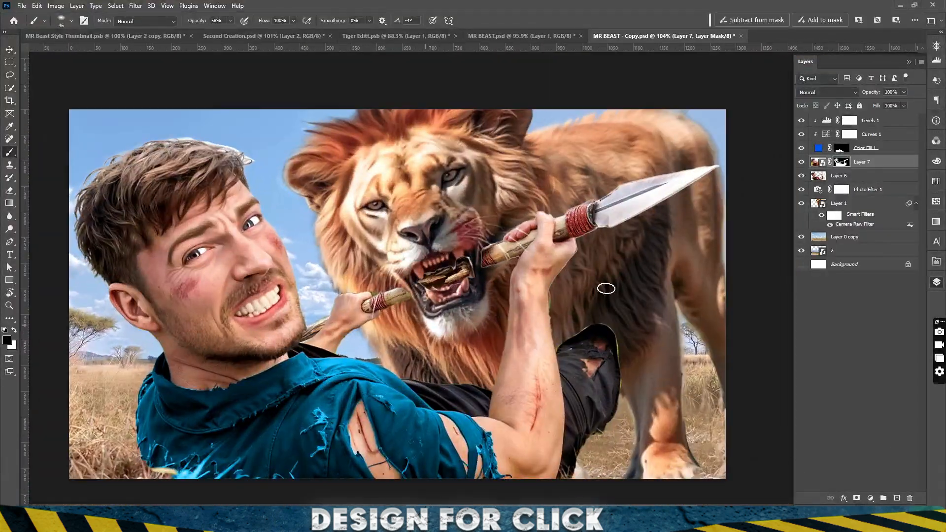
left_click(802, 148)
left_click(802, 148)
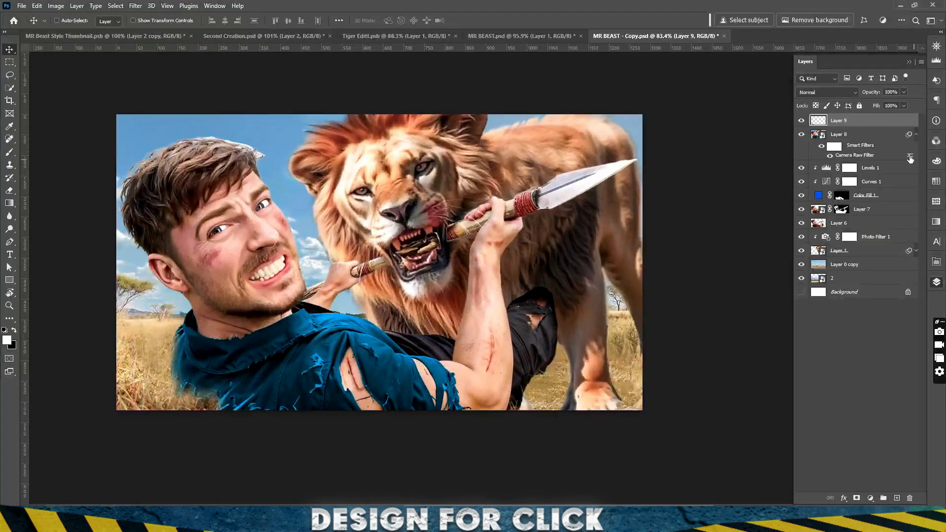
Clear the smart filters from Layer 8.
right_click(837, 155)
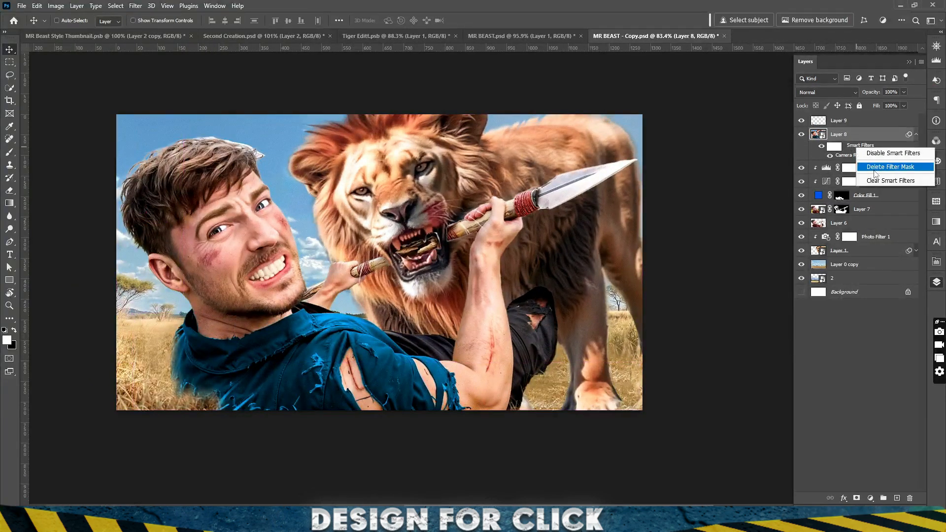
left_click(877, 167)
Add a brightening Curves adjustment raising input 124 to 145, invert its mask, and paint highlights onto the man and lion.
left_click(870, 499)
left_click(875, 374)
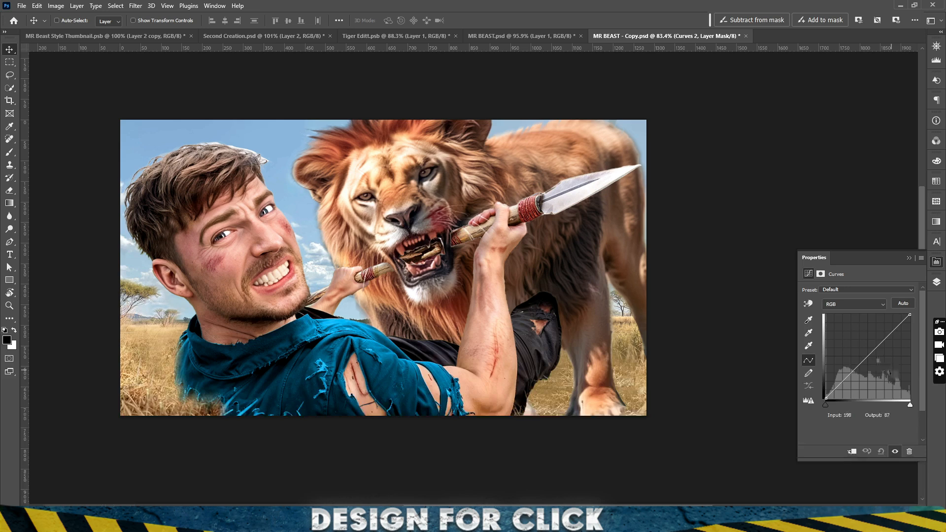
left_click_drag(869, 355, 869, 352)
key("ctrl+i")
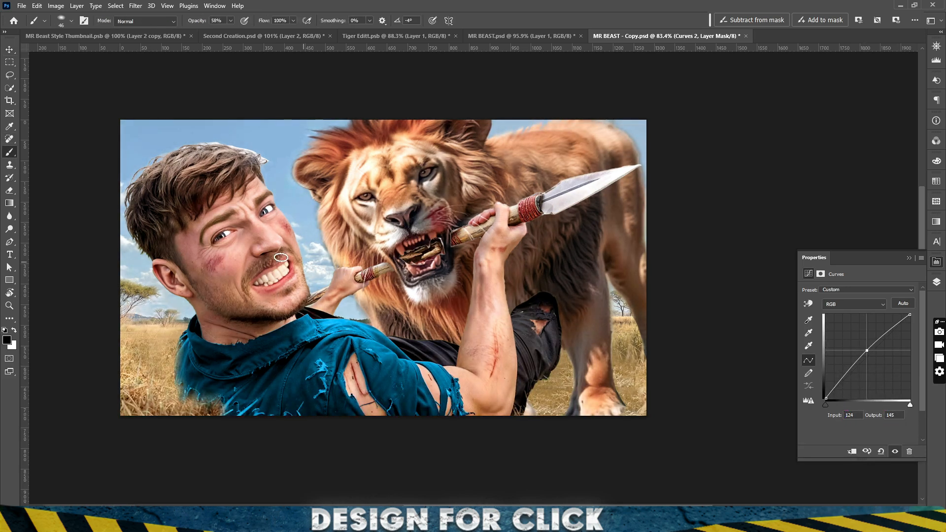
left_click_drag(265, 233, 425, 277)
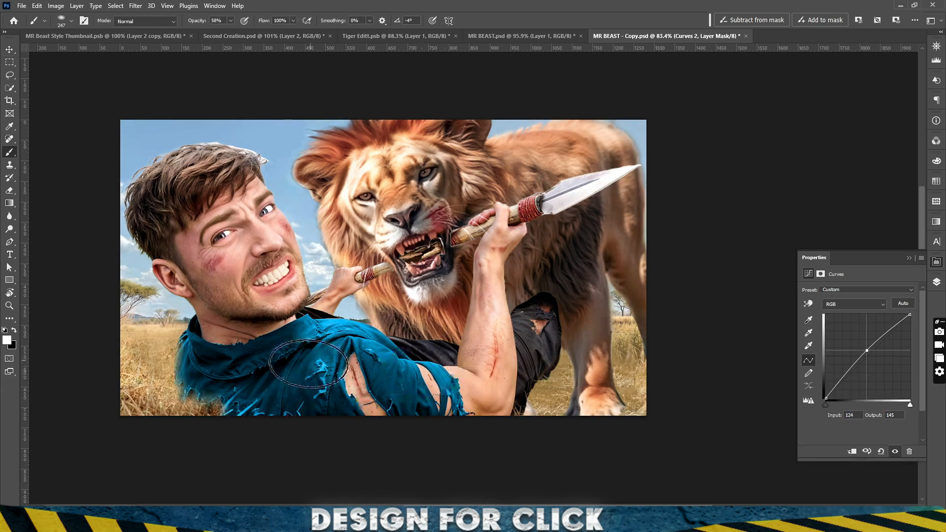
mouse_move(346, 152)
left_mouse_down()
mouse_move(309, 140)
mouse_move(208, 155)
left_mouse_up()
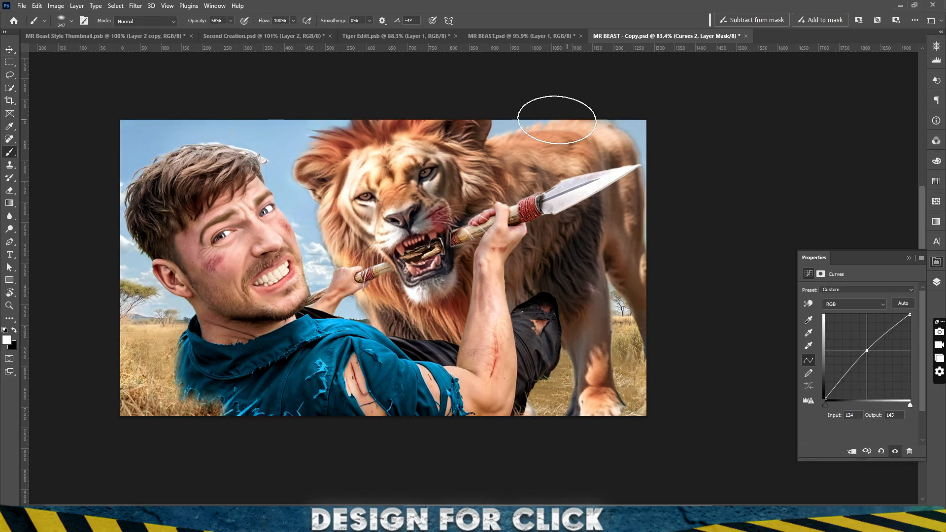
Add a darkening Curves adjustment lowering input 162 to 135, invert its mask, and paint shadows on the shirt, grass and lion.
left_click(936, 283)
left_click(862, 500)
left_click(886, 371)
left_click_drag(874, 350, 879, 354)
key("ctrl+i")
left_click_drag(186, 244, 222, 375)
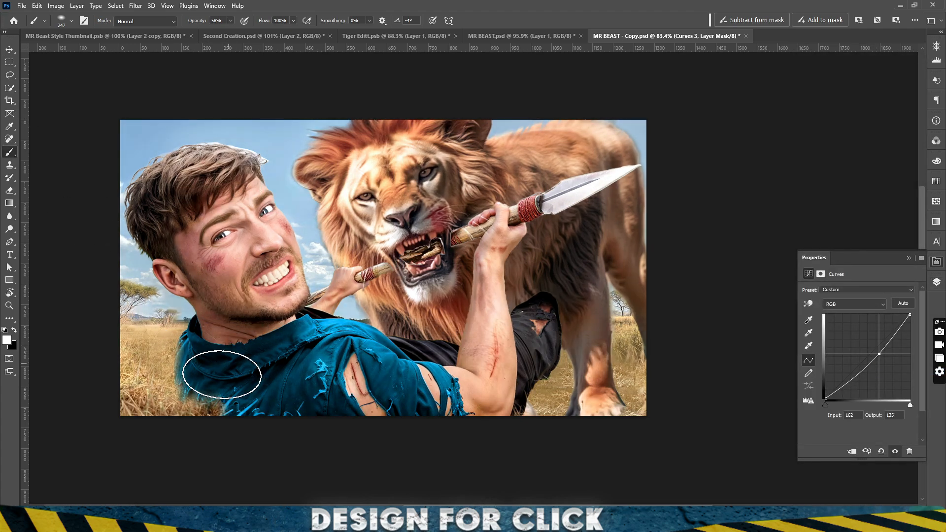
mouse_move(507, 427)
left_mouse_down()
mouse_move(581, 412)
mouse_move(582, 389)
left_mouse_up()
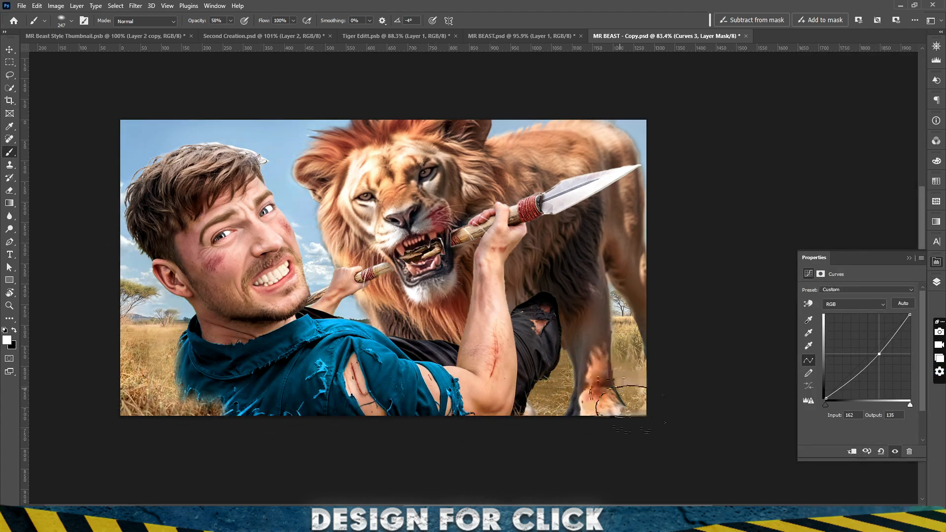
left_click_drag(631, 409, 656, 341)
mouse_move(357, 254)
left_mouse_down()
mouse_move(397, 273)
mouse_move(447, 261)
mouse_move(435, 330)
left_mouse_up()
Raise the pngwing.com (29) blood splash to the top of the layer stack and move it over the lion's mouth.
scroll(396, 273, "down", 1)
scroll(436, 330, "up", 5)
scroll(446, 291, "down", 1)
key("r")
left_click(937, 283)
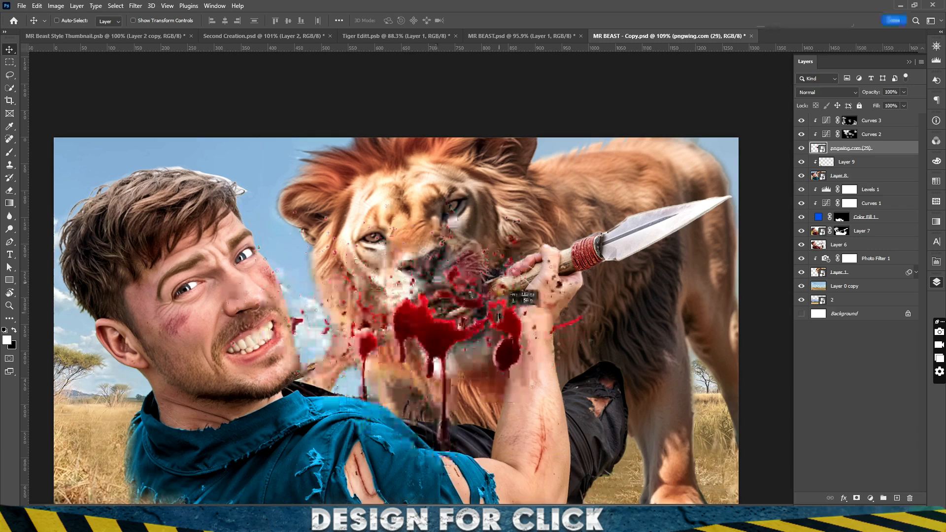
left_click_drag(863, 149, 882, 118)
left_click_drag(367, 335, 424, 317)
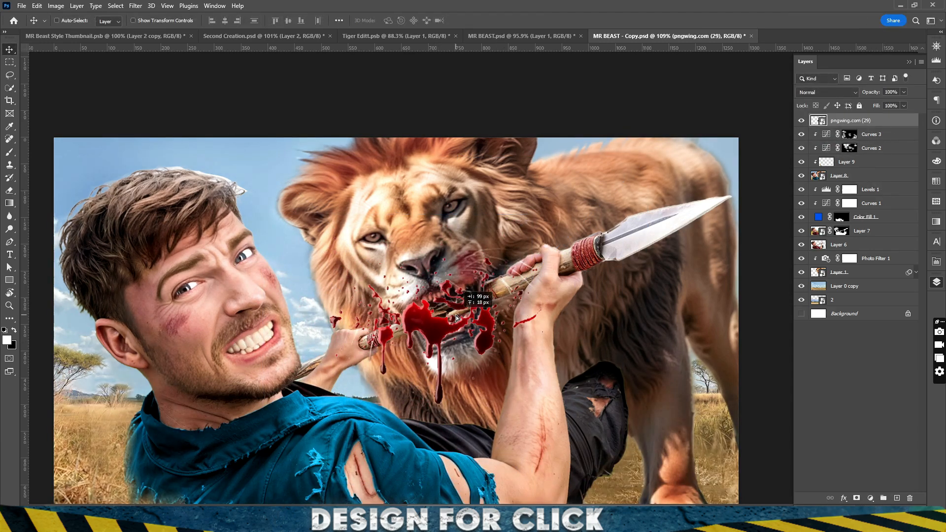
Scale the blood splash down with Free Transform and lower it into the lion's mouth.
scroll(454, 343, "up", 1)
key("ctrl+t")
left_click_drag(314, 474, 366, 423)
left_click_drag(461, 291, 461, 312)
key("Return")
Change the blood splash's blend mode and nudge it lower within the lion's open jaws.
scroll(475, 318, "up", 4)
left_click(828, 92)
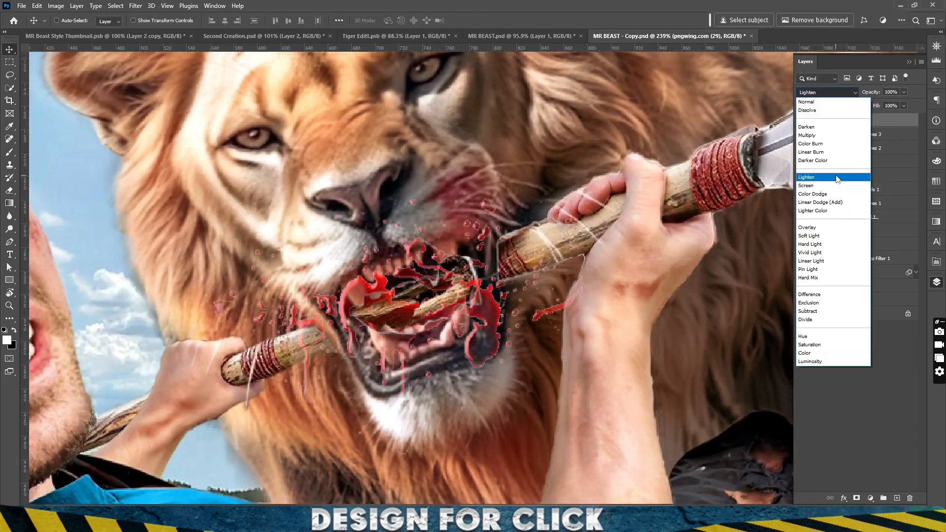
left_click(838, 236)
left_click_drag(404, 312, 410, 326)
Transform the blood splash again to fit the lion's teeth and gums, and reposition it within the jaws.
key("ctrl+t")
left_click_drag(662, 371, 550, 308)
left_click_drag(380, 242, 417, 262)
left_click_drag(238, 378, 259, 356)
left_click_drag(429, 404, 442, 340)
left_click_drag(592, 443, 559, 366)
left_click_drag(452, 276, 428, 269)
key("Return")
left_click_drag(472, 280, 412, 255)
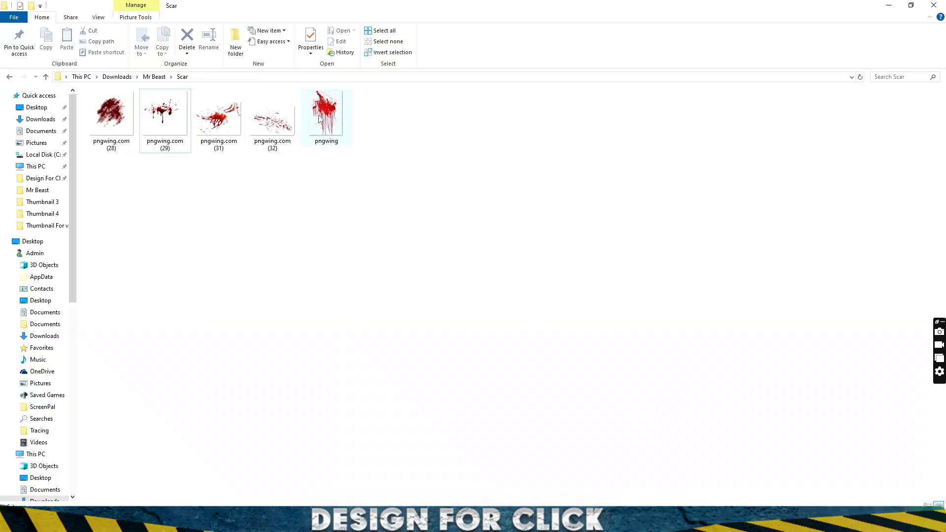
Place pngwing.com (31) from the Scar folder and shrink the blood splatter onto the fur of the lion's chin.
left_click_drag(228, 120, 695, 485)
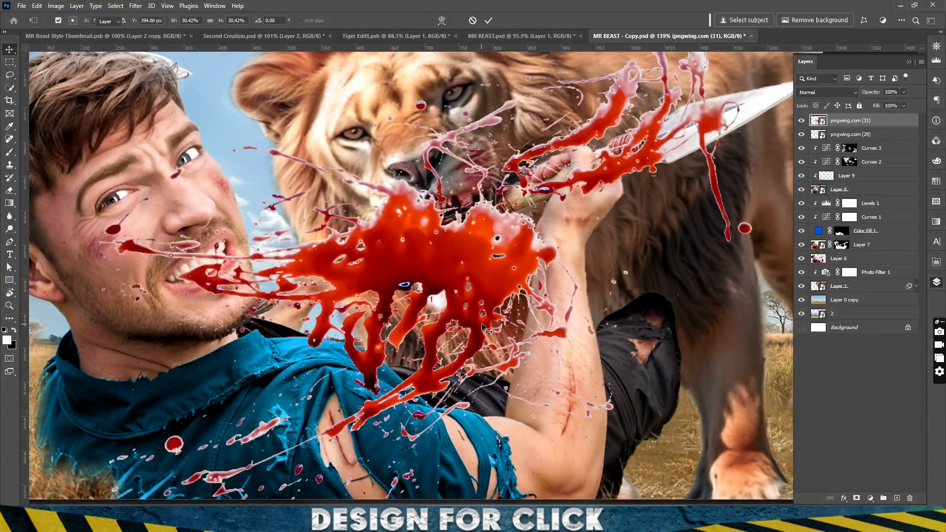
left_click_drag(754, 276, 250, 274)
left_click_drag(256, 276, 298, 211)
left_click_drag(217, 210, 480, 241)
left_click_drag(522, 234, 560, 271)
left_click_drag(630, 247, 567, 114)
left_click(794, 20)
Blend the chin splatter with Multiply, then duplicate it and shrink and rotate the copy beside the man's raised forearm.
left_click(828, 92)
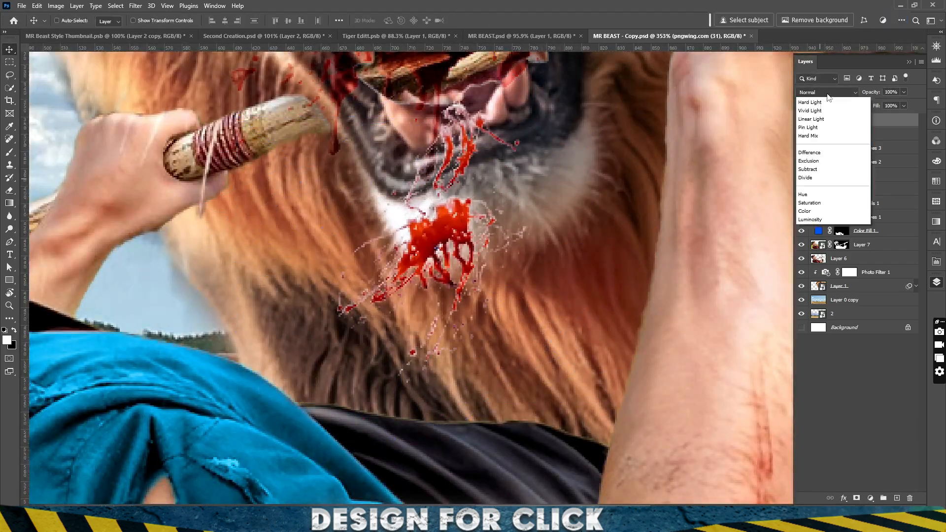
left_click(808, 135)
scroll(444, 316, "down", 4)
scroll(446, 316, "down", 5)
left_click_drag(437, 308, 450, 420)
scroll(434, 318, "up", 2)
key("ctrl+t")
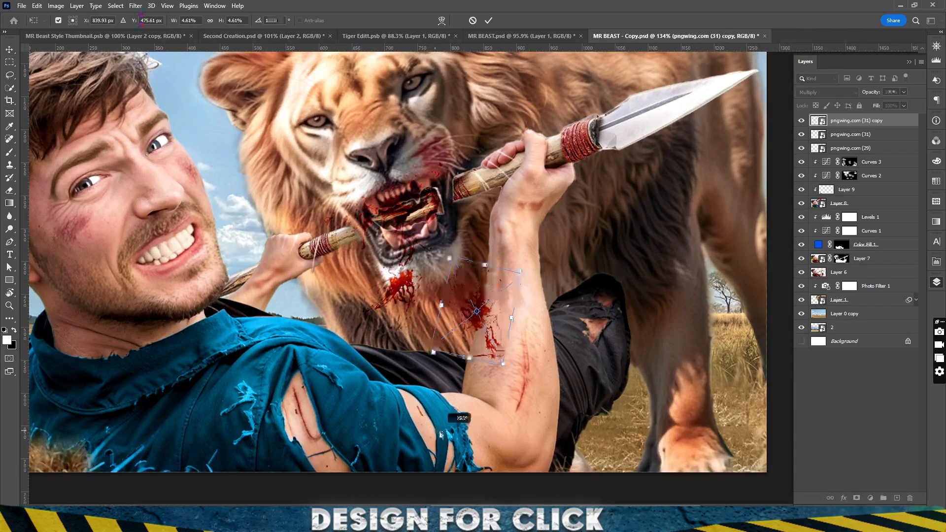
key("Return")
left_click_drag(408, 282, 446, 311)
Blend the pngwing.com (31) splatter into the fur with split Blend If sliders: 0/74 for the current layer, 233/255 for the underlying layer.
left_click(848, 135)
right_click(839, 122)
right_click(820, 135)
left_click(839, 143)
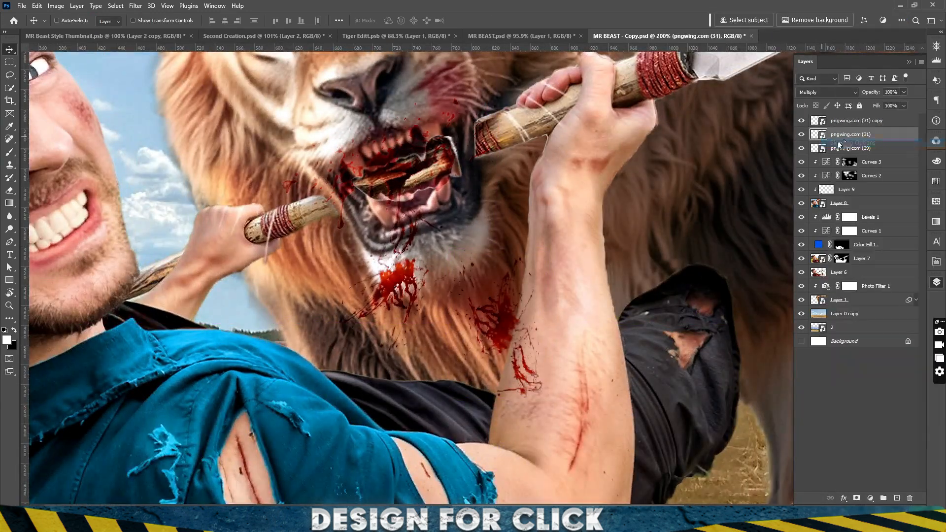
left_click_drag(696, 357, 729, 360)
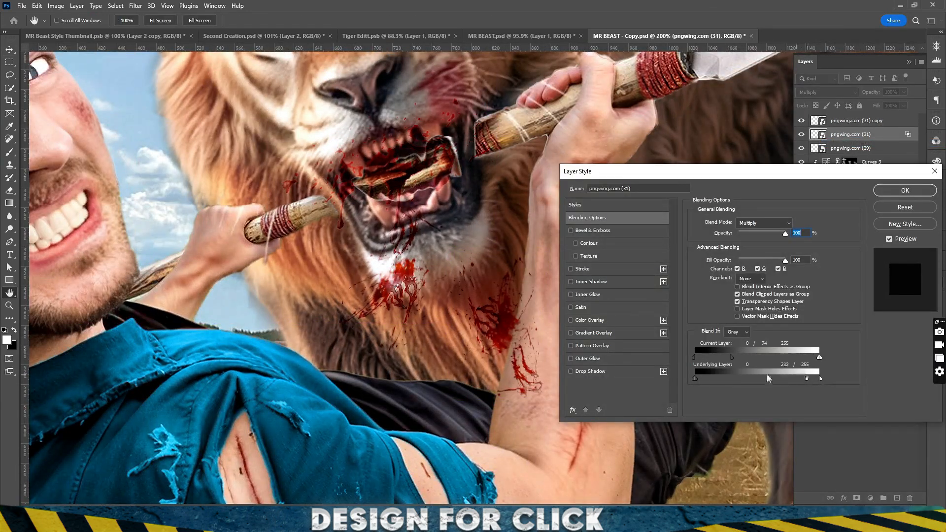
left_click(906, 190)
Apply Blend If to the splatter copy, and move the chin splatter under the spear's rear end at 78% opacity.
right_click(850, 120)
left_click(860, 69)
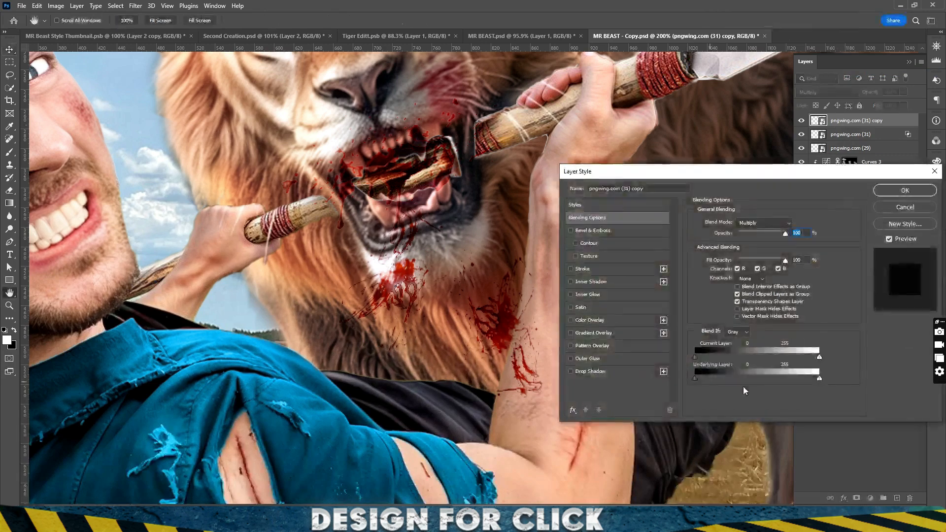
left_click(902, 195)
left_click_drag(492, 366, 445, 363)
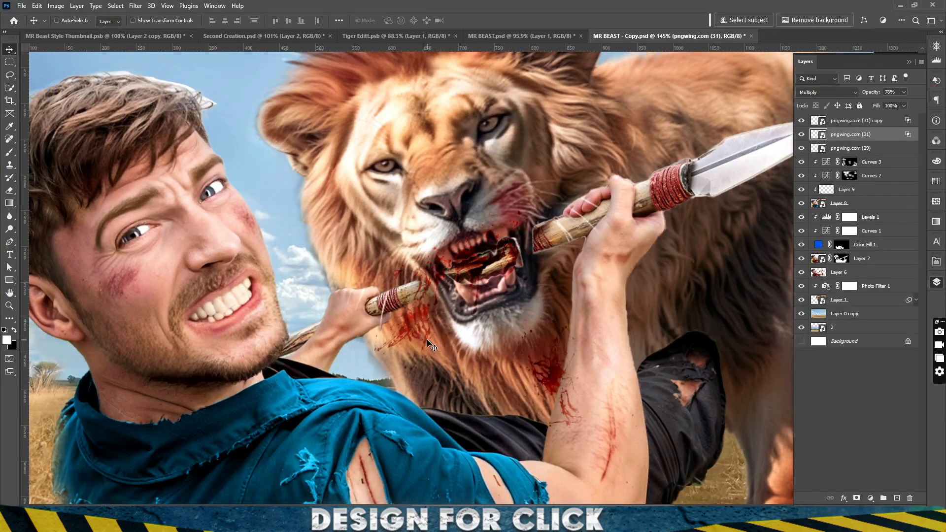
Compare the Curves layers' visibility, then brush on the Curves 2 and Curves 3 masks over the lion's lower teeth.
key("ctrl+0")
left_click(850, 176)
left_click(801, 163)
left_click(801, 163)
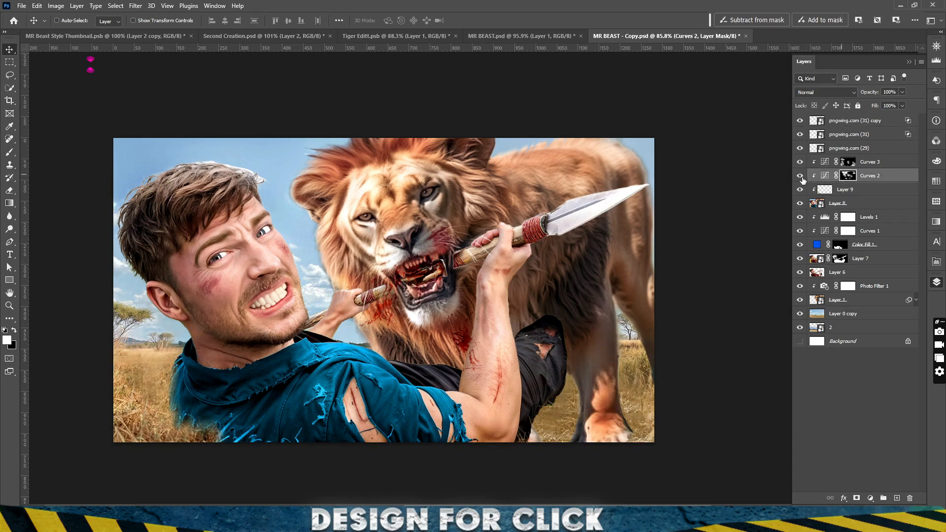
left_click(801, 177)
left_click(801, 176)
mouse_move(449, 271)
left_mouse_down()
mouse_move(507, 326)
mouse_move(538, 335)
left_mouse_up()
key("b")
left_click_drag(369, 306, 118, 307)
left_click_drag(407, 335, 368, 339)
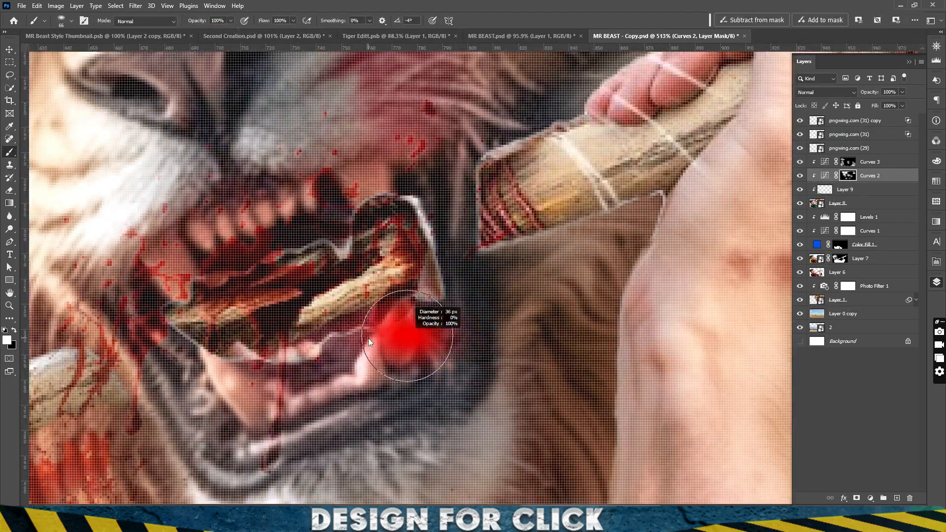
key("x")
left_click_drag(246, 406, 239, 392)
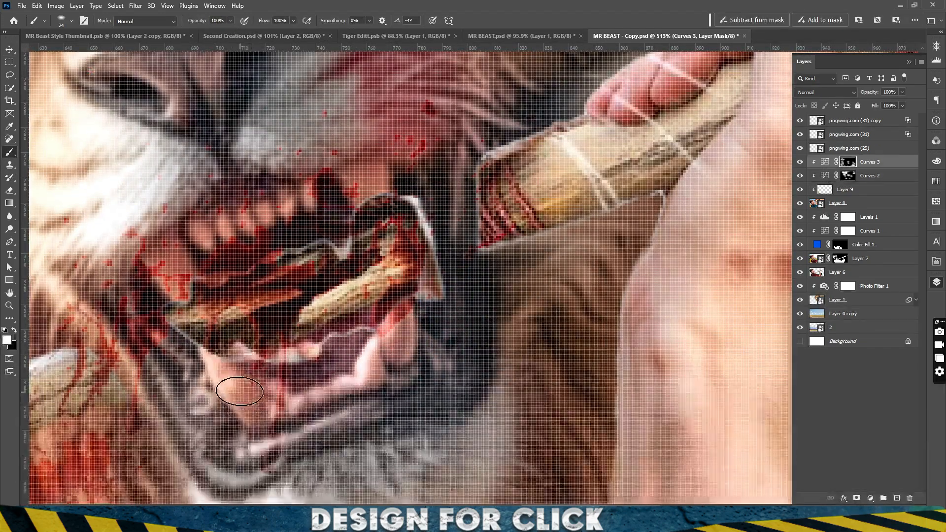
Add an Exposure adjustment of +1.32, invert its mask and paint the brightening onto the lion's teeth and gums.
left_click(871, 498)
left_click(833, 384)
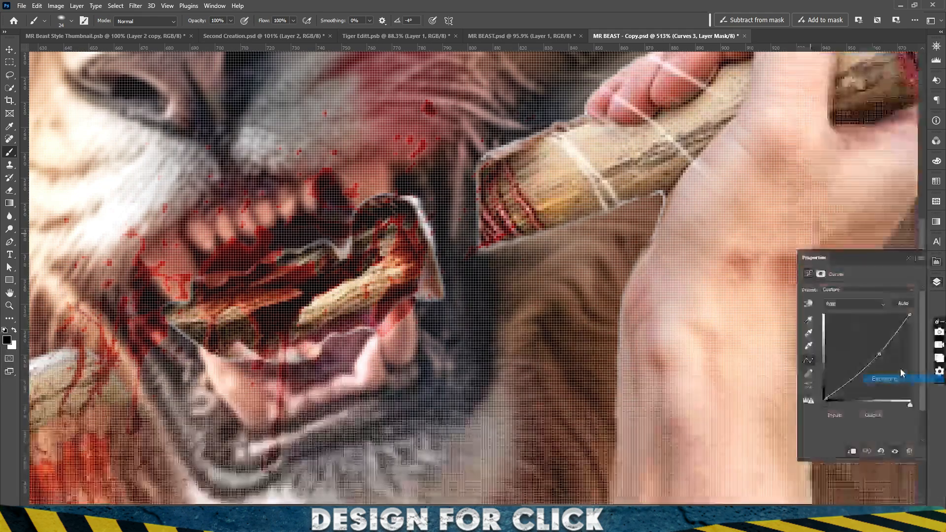
left_click_drag(858, 313, 870, 317)
key("ctrl+i")
key("x")
left_click_drag(286, 212, 199, 237)
mouse_move(368, 355)
left_mouse_down()
mouse_move(315, 393)
mouse_move(401, 323)
mouse_move(316, 321)
left_mouse_up()
scroll(405, 295, "up", 5)
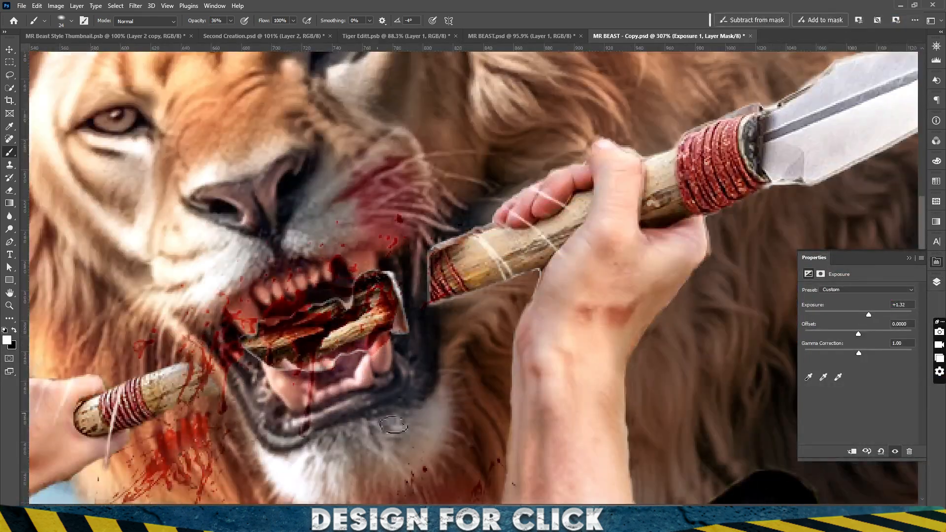
left_click_drag(250, 329, 252, 341)
Examine the brightened mouth against the whole composition at several magnifications and bring back the layer list.
scroll(252, 341, "down", 4)
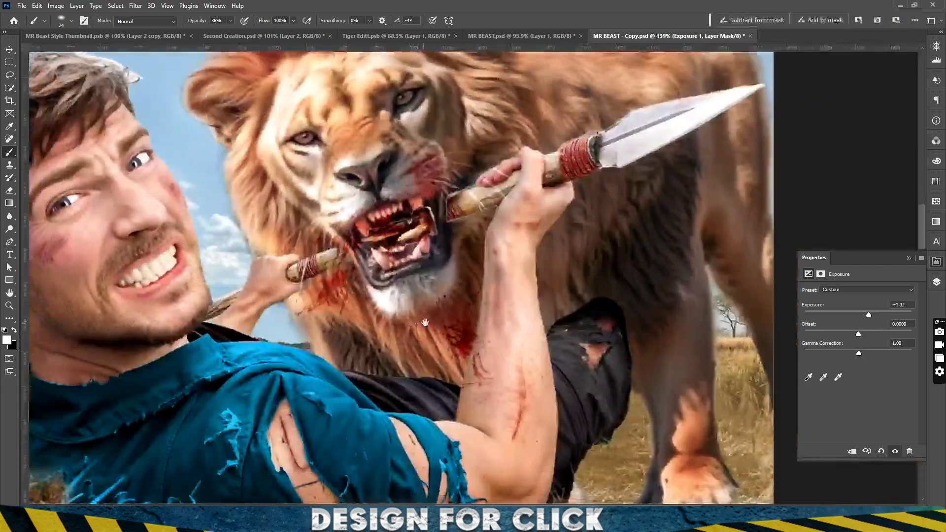
scroll(376, 310, "down", 4)
scroll(423, 336, "up", 2)
left_click_drag(423, 336, 424, 390)
scroll(397, 321, "up", 5)
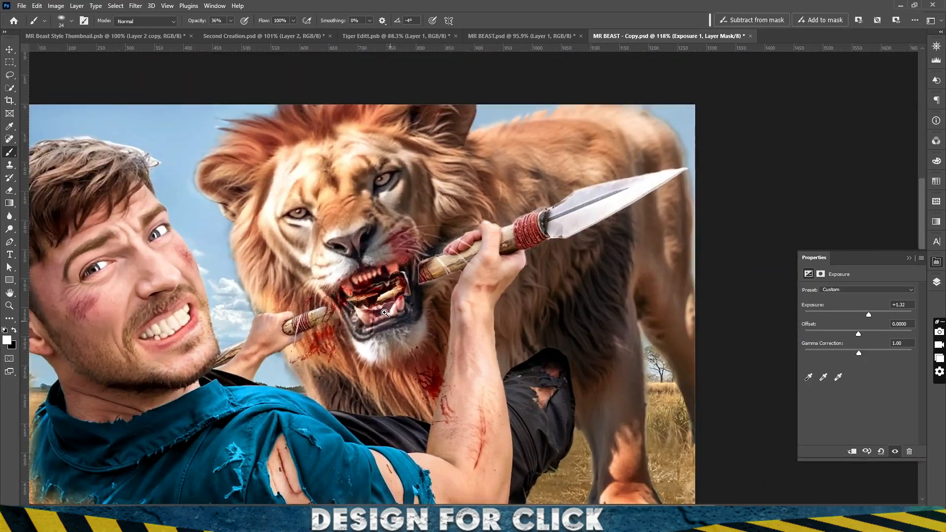
scroll(395, 320, "down", 4)
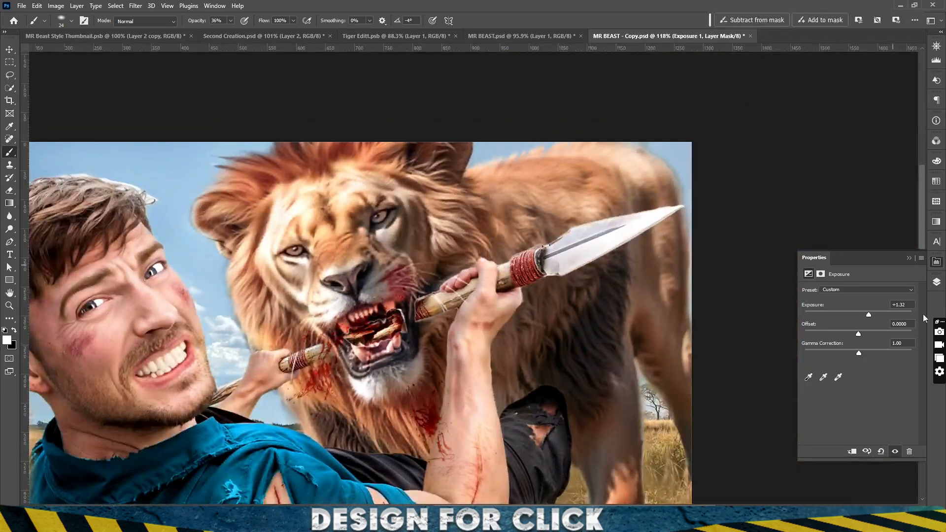
left_click(937, 282)
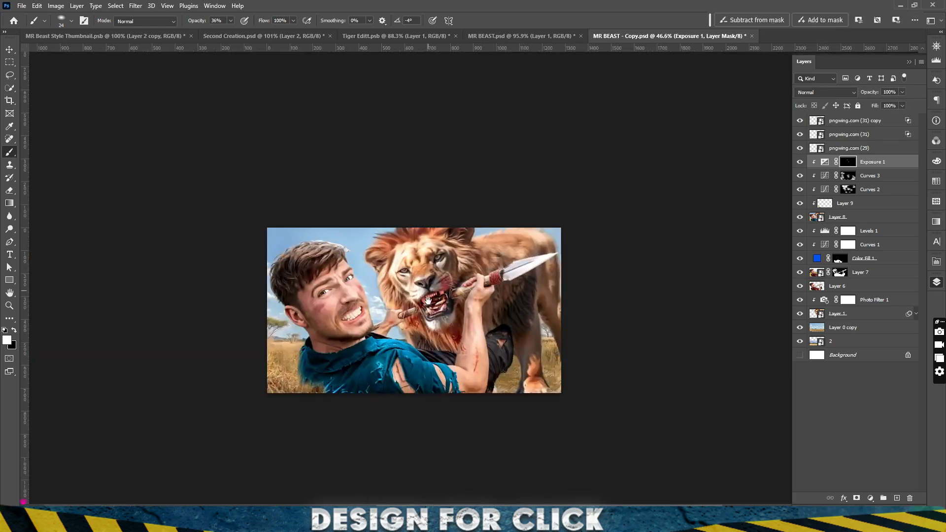
scroll(474, 239, "up", 3)
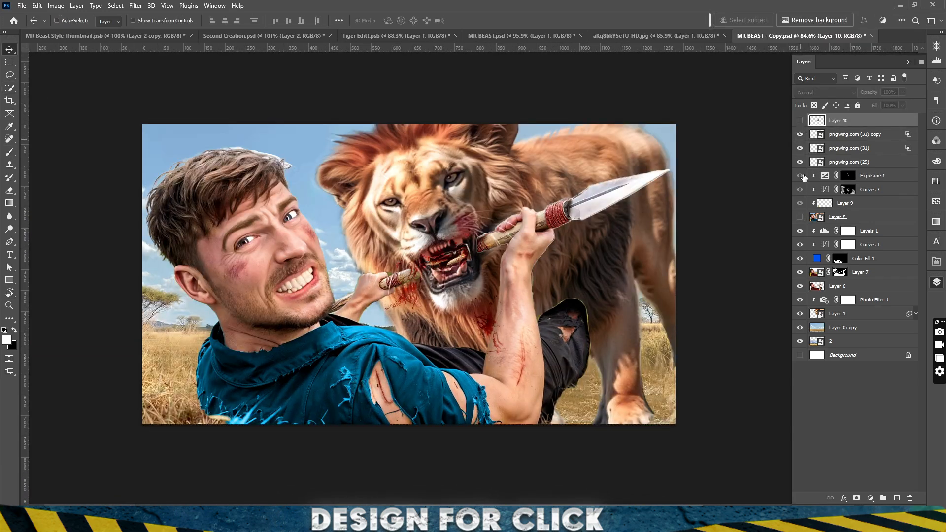
Delete the layers from Exposure 1 down to Layer 8, and toggle Color Fill 1, Layer 6 and Layer 1 to check them.
left_click(891, 178)
left_click(861, 217, "shift")
key("Delete")
left_click(800, 204)
left_click(799, 203)
left_click(799, 232)
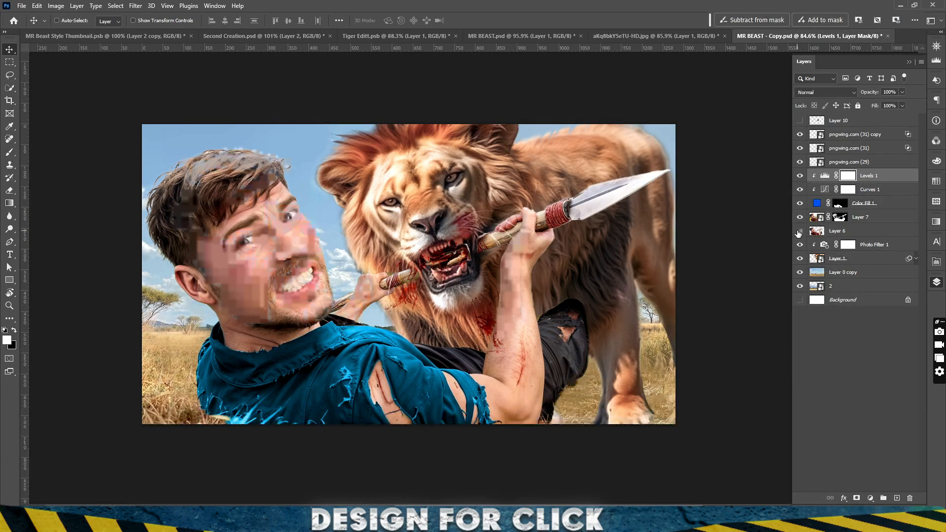
left_click(799, 232)
left_click(800, 258)
left_click(799, 258)
Free Transform the lion on Layer 1, shifting, resizing and tilting it so its head and jaws line up with the spear.
left_click(839, 259)
key("ctrl+t")
left_click_drag(424, 193, 364, 190)
left_click_drag(361, 187, 358, 193)
left_click_drag(737, 236, 713, 231)
scroll(474, 226, "down", 1)
left_click_drag(396, 221, 408, 220)
left_click_drag(407, 219, 415, 213)
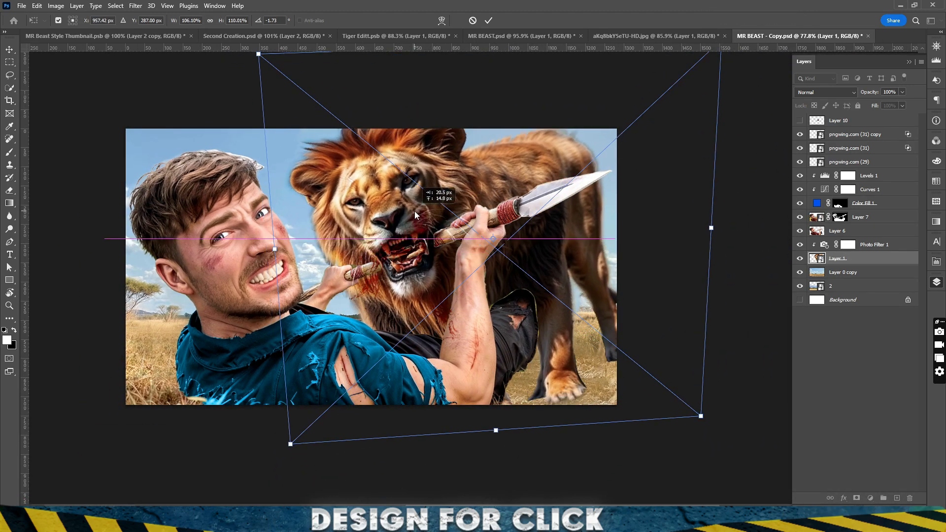
left_click_drag(258, 67, 256, 237)
left_click_drag(259, 222, 205, 205)
left_click_drag(402, 345, 374, 117)
left_click_drag(375, 123, 418, 116)
left_click_drag(488, 384, 487, 367)
left_click_drag(417, 118, 432, 140)
key("Return")
Show Layer 10 and paint its mask to merge the large fangs into the lion's mouth, raising the brush opacity to 80%.
scroll(375, 149, "up", 6)
left_click_drag(376, 149, 375, 203)
left_click(800, 121)
left_click(838, 121)
left_click_drag(385, 269, 373, 285)
scroll(391, 269, "up", 8)
left_click_drag(385, 325, 387, 303)
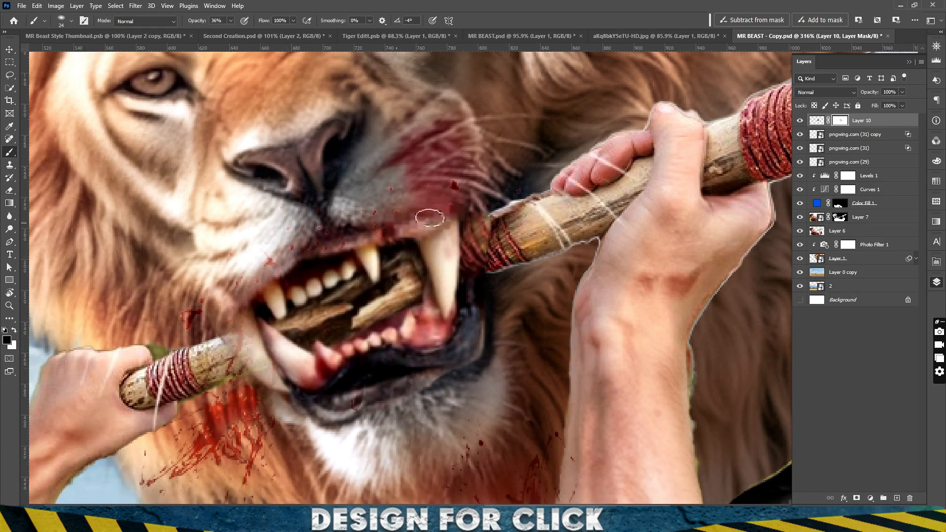
key("8")
scroll(332, 230, "down", 2)
Free Transform Layer 10 to about 91% width and 97% height with a slight tilt and skew, fitting the fangs inside the jaws.
key("ctrl+t")
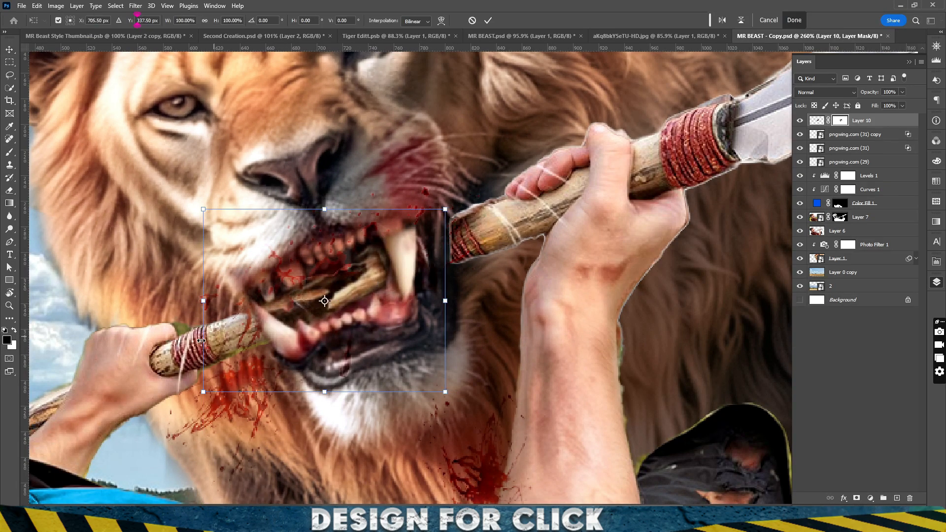
left_click_drag(465, 335, 471, 290)
left_click_drag(395, 292, 394, 284)
left_click_drag(234, 301, 228, 298)
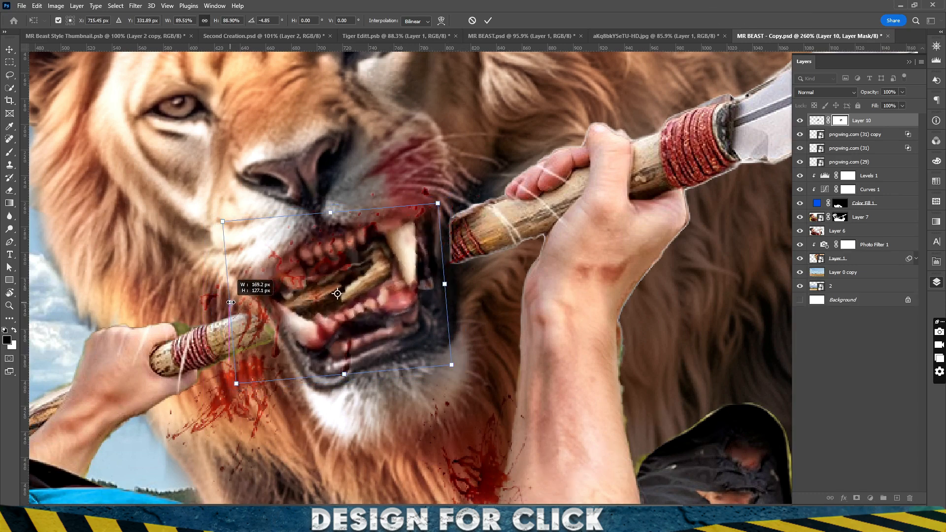
left_click_drag(343, 373, 349, 384)
left_click_drag(452, 290, 453, 299)
left_click_drag(460, 382, 469, 385)
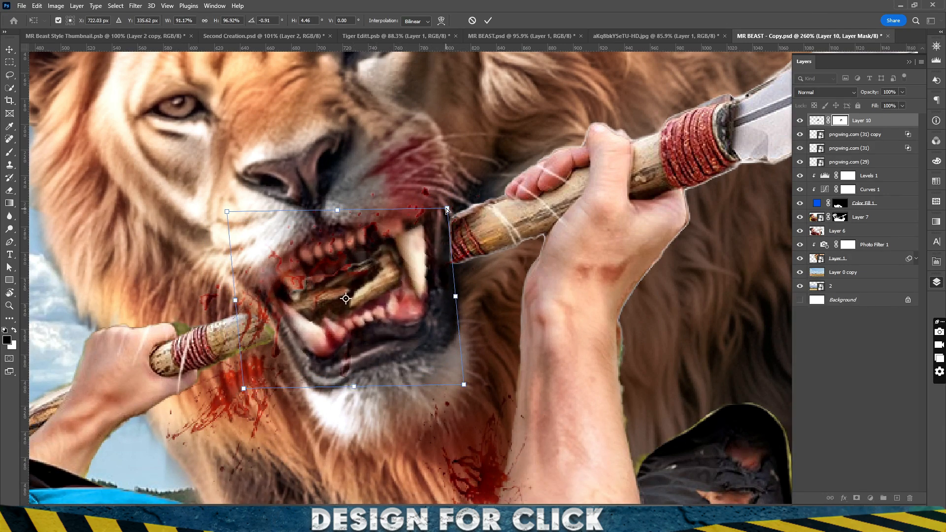
left_click_drag(461, 297, 462, 302)
key("Return")
Refine Layer 10's mask around the fangs and jaw edges with the brush at 80% opacity.
key("b")
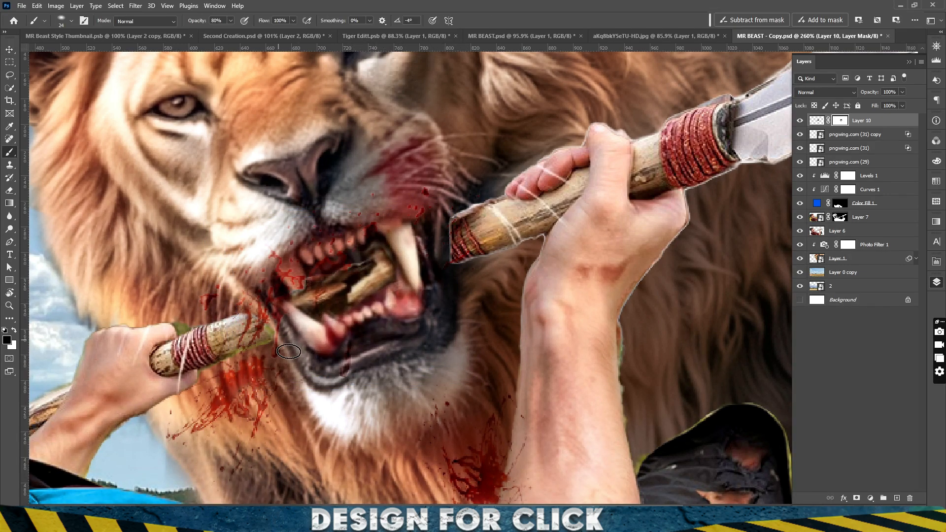
scroll(431, 215, "down", 5)
key("x")
scroll(377, 218, "up", 4)
left_click_drag(388, 224, 425, 236)
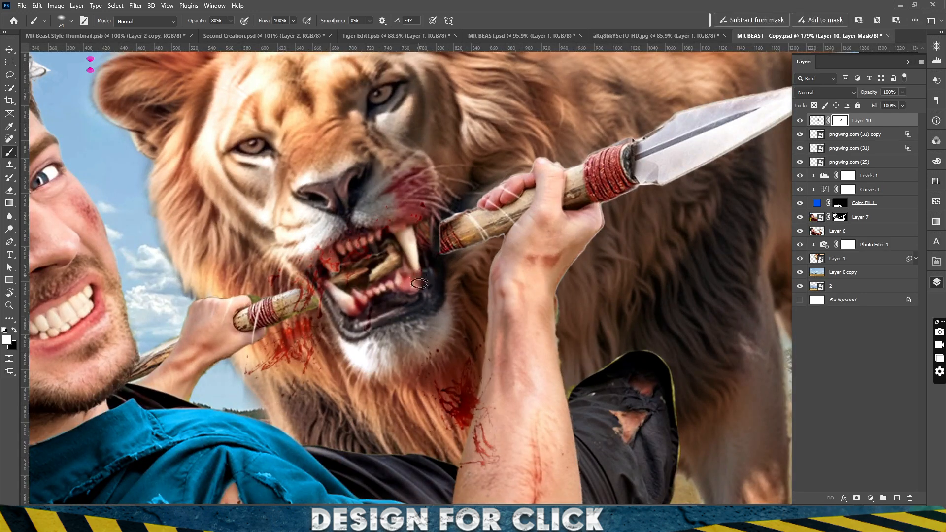
scroll(419, 279, "down", 5)
mouse_move(419, 279)
left_mouse_down()
mouse_move(451, 300)
mouse_move(496, 297)
left_mouse_up()
key("v")
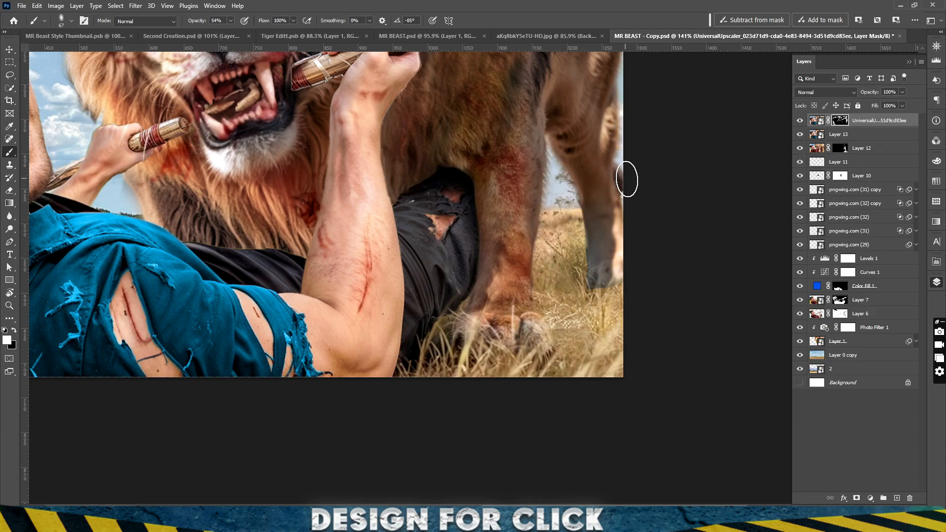
Inspect the lion's head, body and legs in the composite, then open the contents of the Layer 13 smart object.
left_click_drag(551, 296, 578, 441)
mouse_move(201, 245)
left_mouse_down()
mouse_move(299, 396)
mouse_move(353, 437)
left_mouse_up()
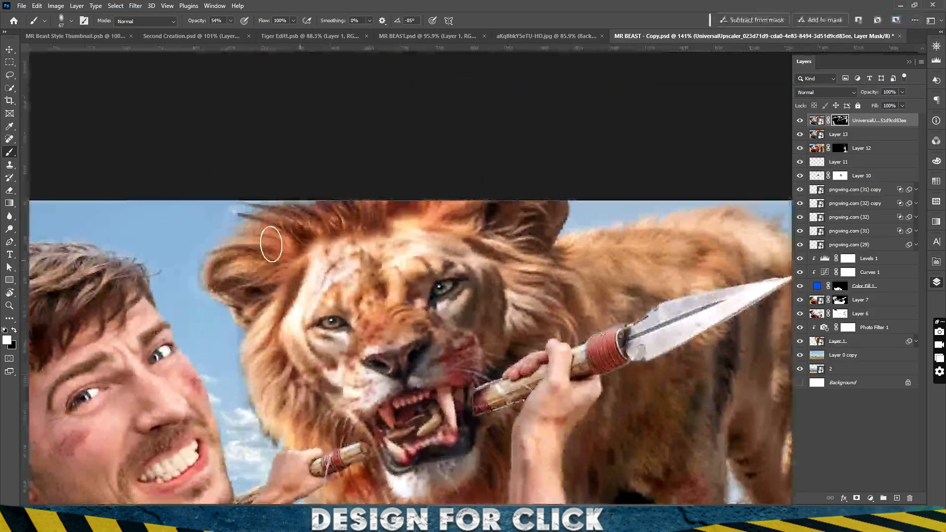
left_click_drag(572, 188, 390, 147)
left_click_drag(563, 247, 577, 150)
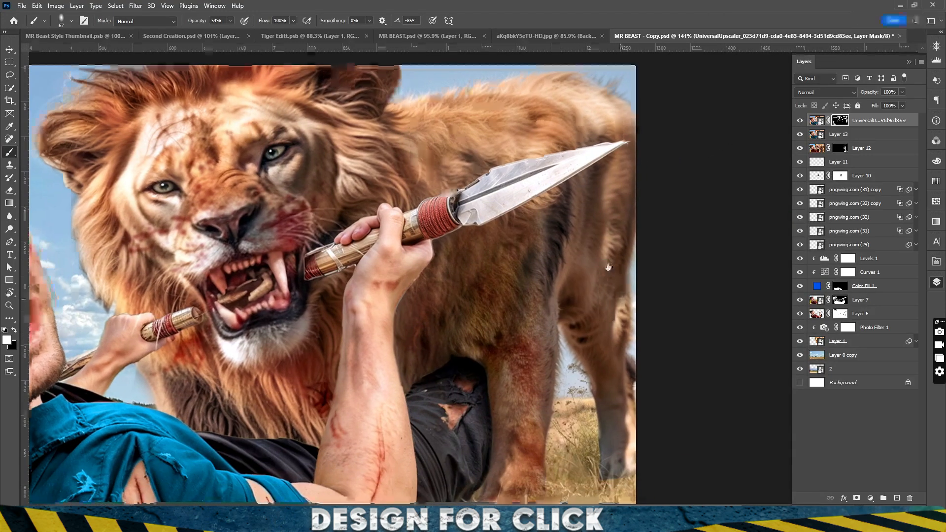
left_click_drag(610, 264, 593, 110)
double_click(823, 135)
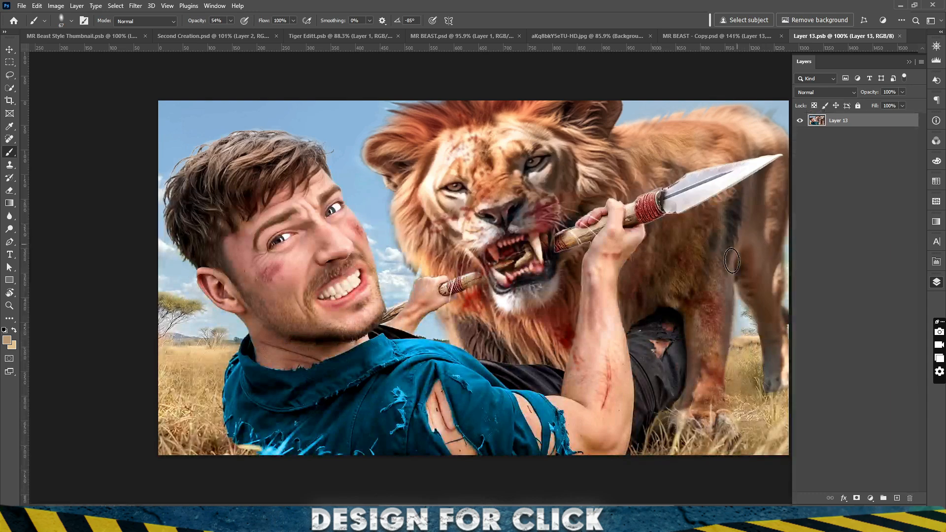
Clone nearby grass over the lower edge of the lion's hind paw with the Clone Stamp at 38% opacity.
left_click_drag(731, 372, 459, 327)
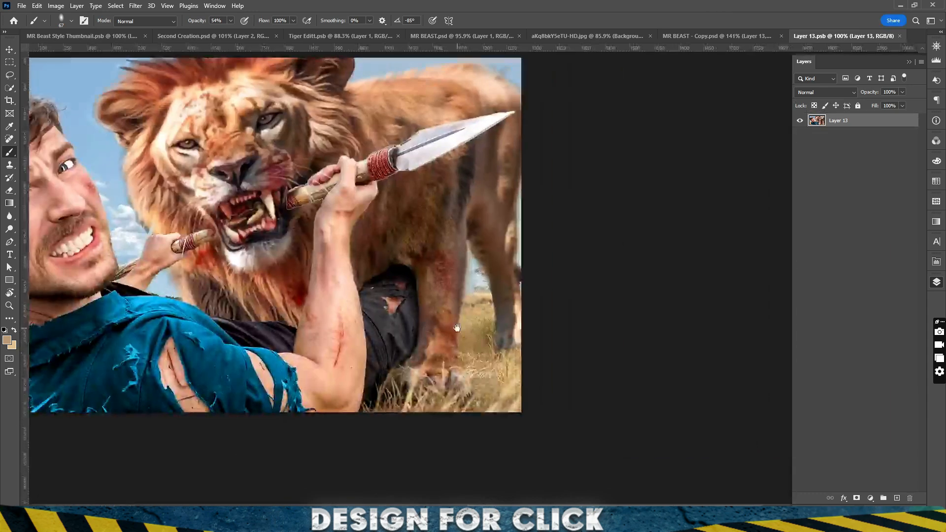
left_click_drag(547, 365, 675, 444)
left_click_drag(465, 330, 447, 351)
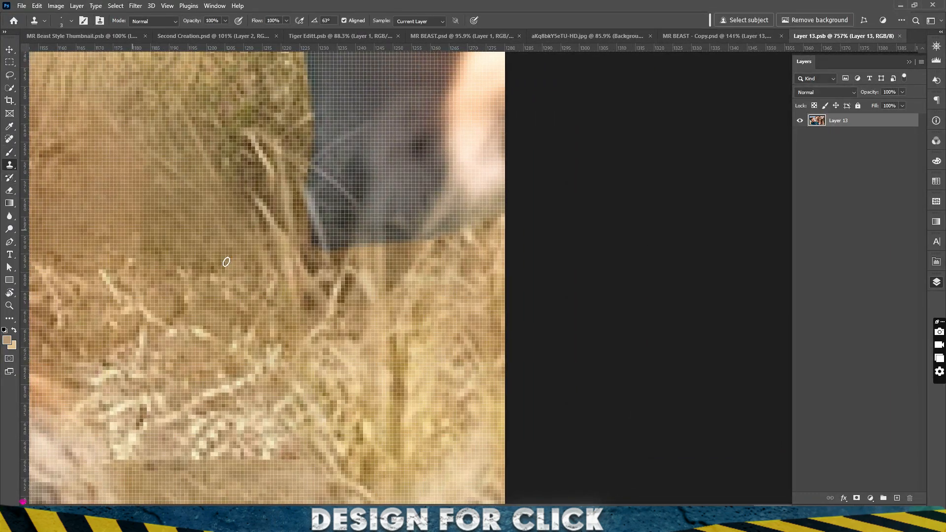
mouse_move(402, 281)
left_mouse_down()
mouse_move(450, 279)
mouse_move(389, 276)
mouse_move(400, 267)
left_mouse_up()
left_click(349, 270, "alt")
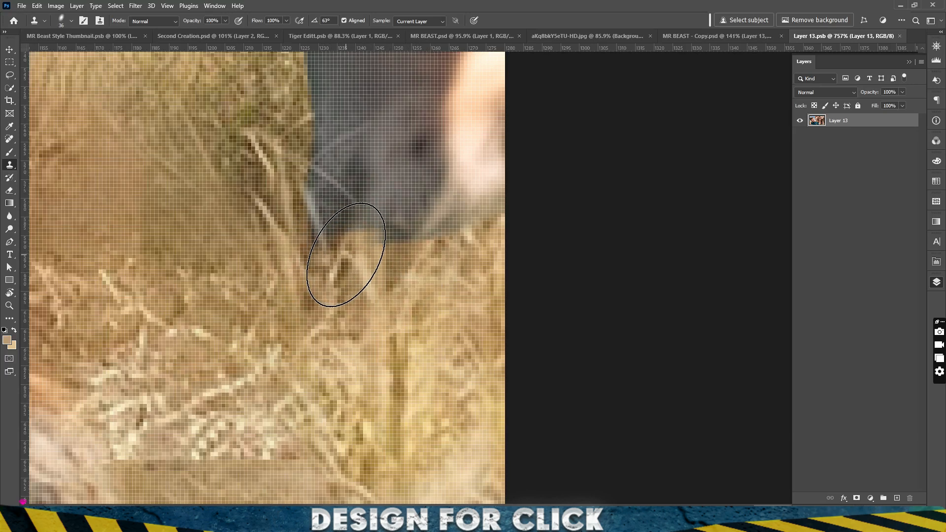
left_click(343, 262)
key("ctrl+z")
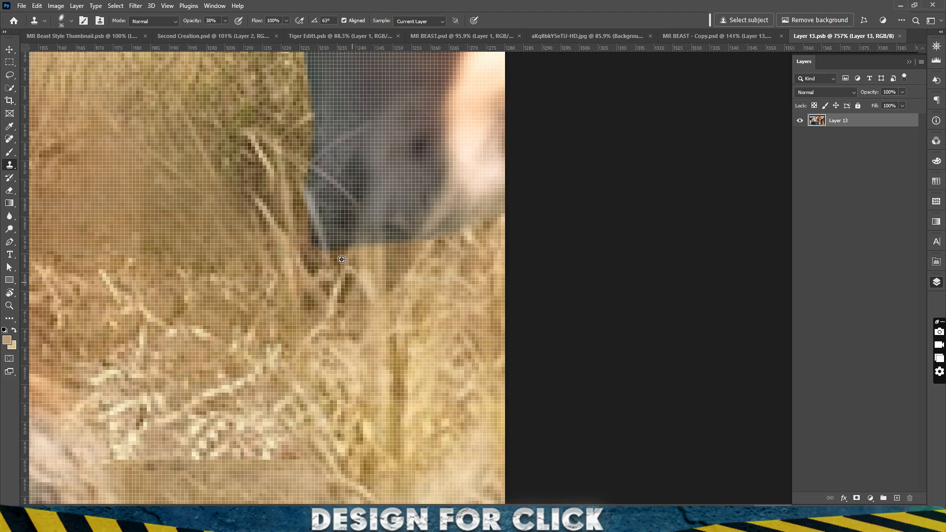
left_click(341, 259, "alt")
left_click(340, 258)
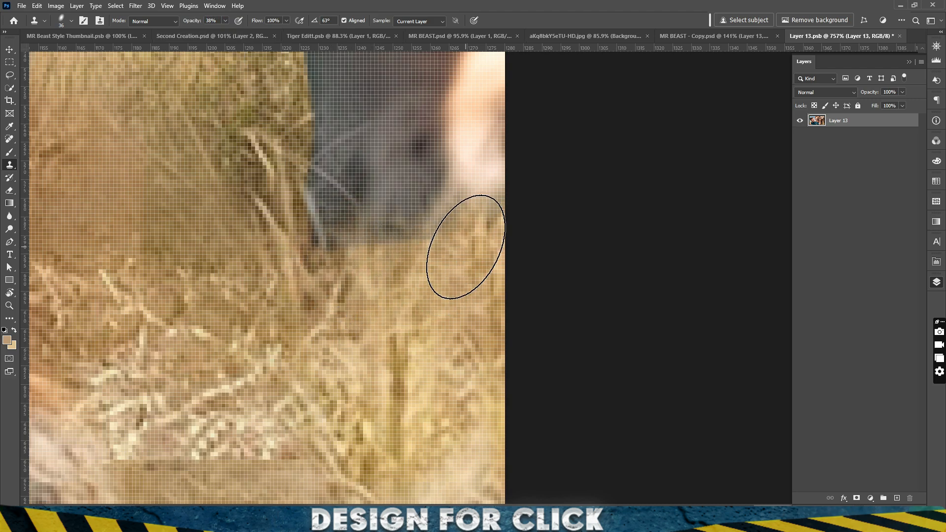
mouse_move(466, 247)
left_mouse_down()
mouse_move(437, 238)
mouse_move(323, 264)
mouse_move(296, 235)
mouse_move(303, 196)
mouse_move(316, 200)
left_mouse_up()
scroll(425, 281, "down", 10)
scroll(427, 296, "up", 4)
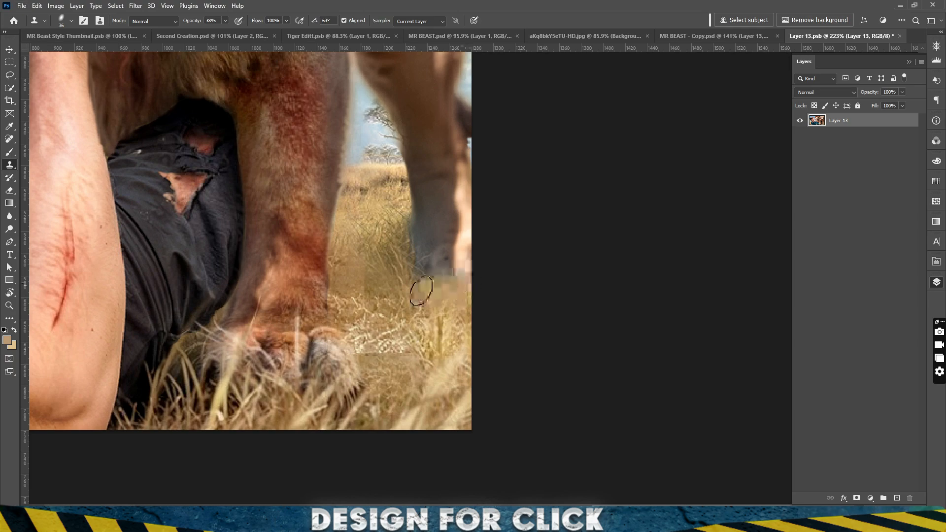
scroll(423, 286, "down", 6)
scroll(478, 349, "down", 3)
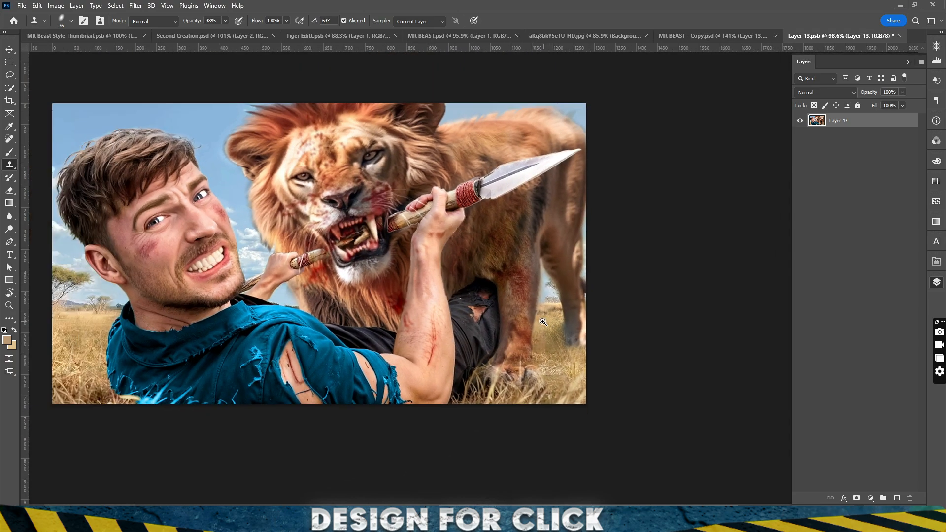
Close the Layer 13 smart object document and return to the main thumbnail composite.
scroll(409, 258, "up", 3)
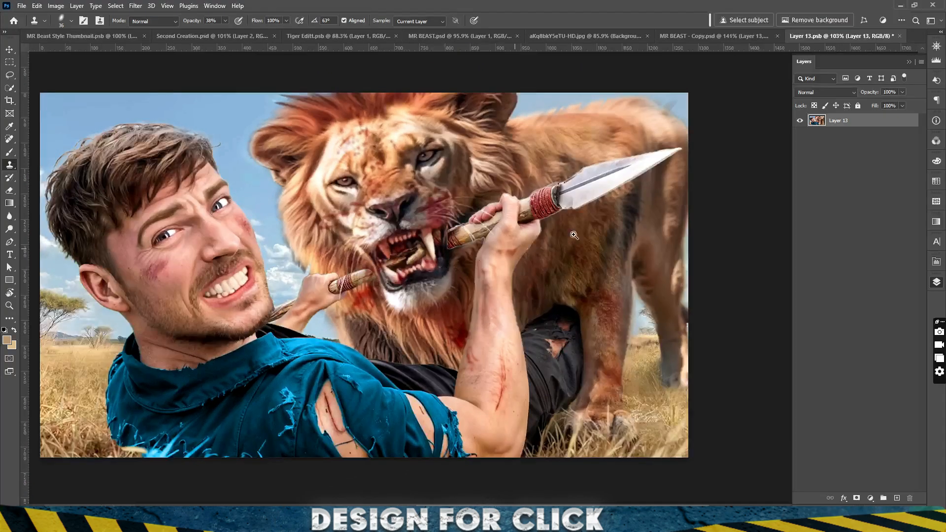
left_click(899, 36)
left_click_drag(372, 295, 400, 292)
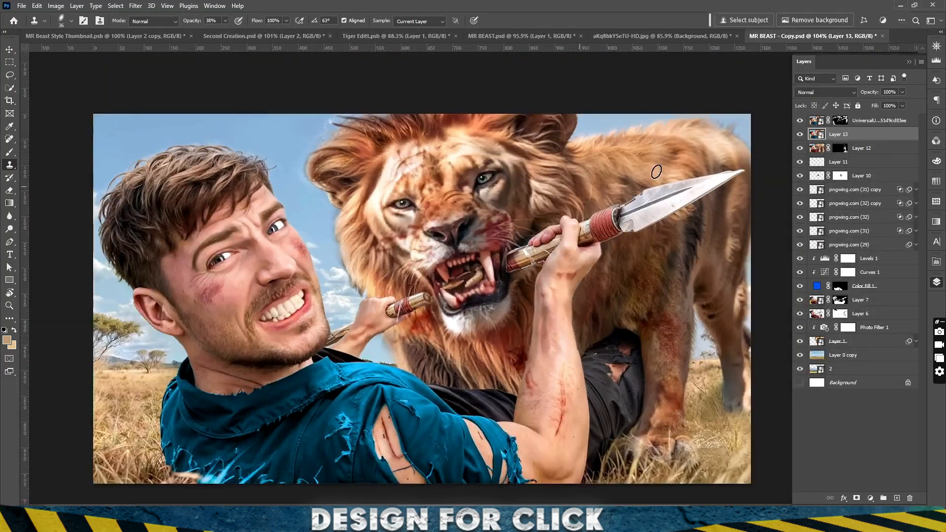
Compare the composite with the UniversalUpscaler layer hidden and shown, checking the lion's eyes and the spear.
left_click(799, 121)
left_click(798, 121)
left_click(799, 120)
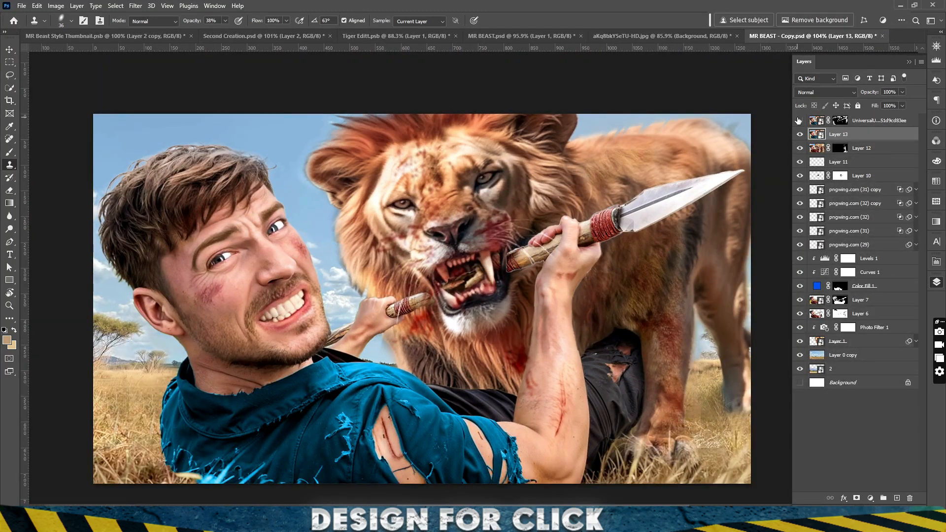
left_click(798, 121)
left_click(799, 121)
left_click(799, 121)
left_click(799, 121)
left_click(799, 121)
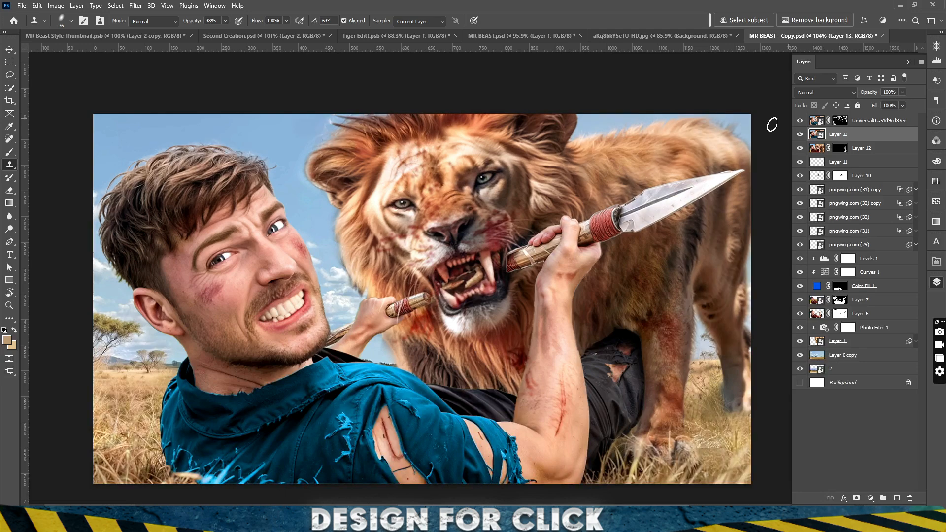
scroll(426, 279, "up", 6)
left_click(428, 332)
key("Return")
left_click(841, 120)
left_click(431, 334)
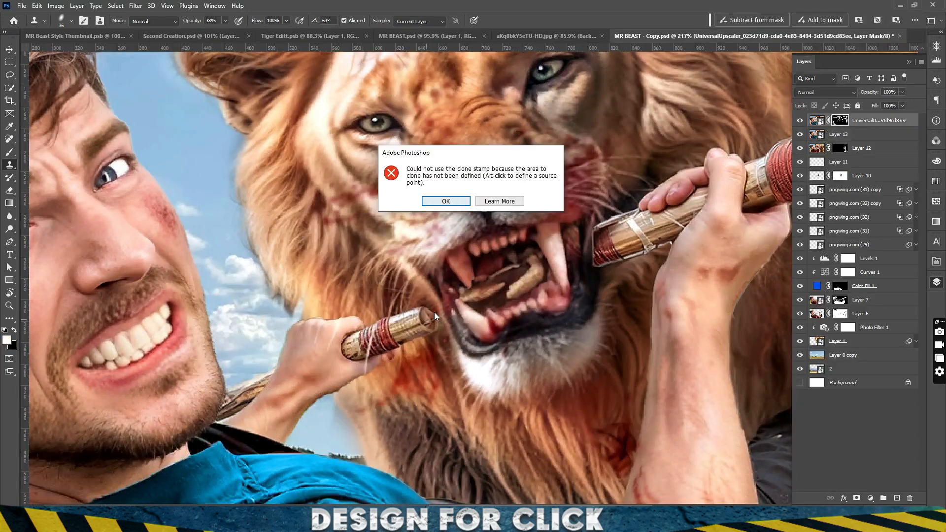
key("Return")
Extend the spear shaft into the lion's mouth inside Layer 13 with the Clone Stamp, and touch up the UniversalUpscaler mask around the jaws.
left_click(9, 152)
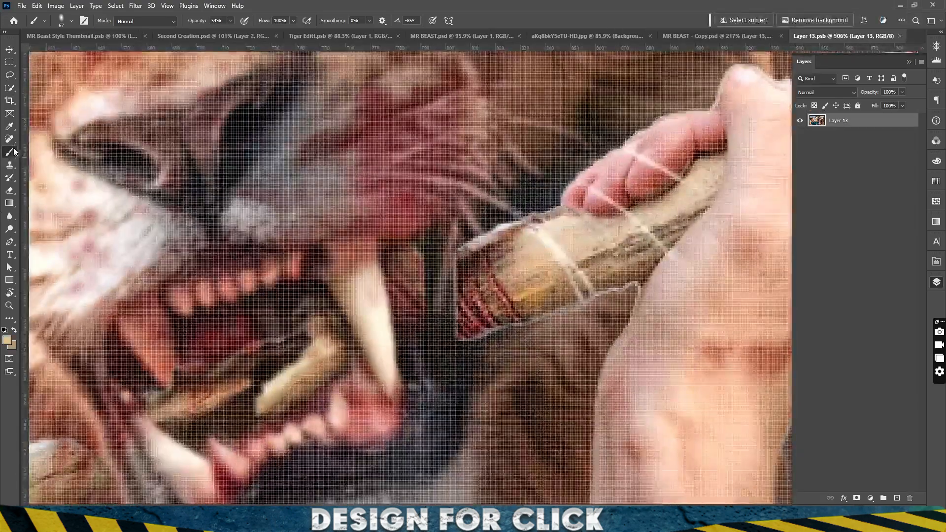
left_click(10, 165)
left_click(488, 298, "alt")
mouse_move(442, 306)
left_mouse_down()
mouse_move(444, 322)
mouse_move(464, 331)
mouse_move(444, 328)
mouse_move(439, 296)
mouse_move(439, 321)
left_mouse_up()
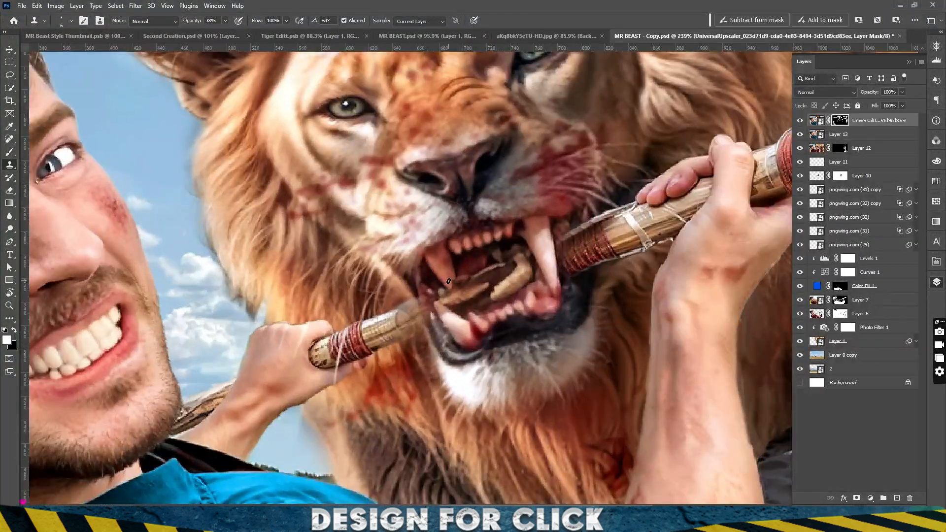
left_click_drag(434, 296, 456, 299)
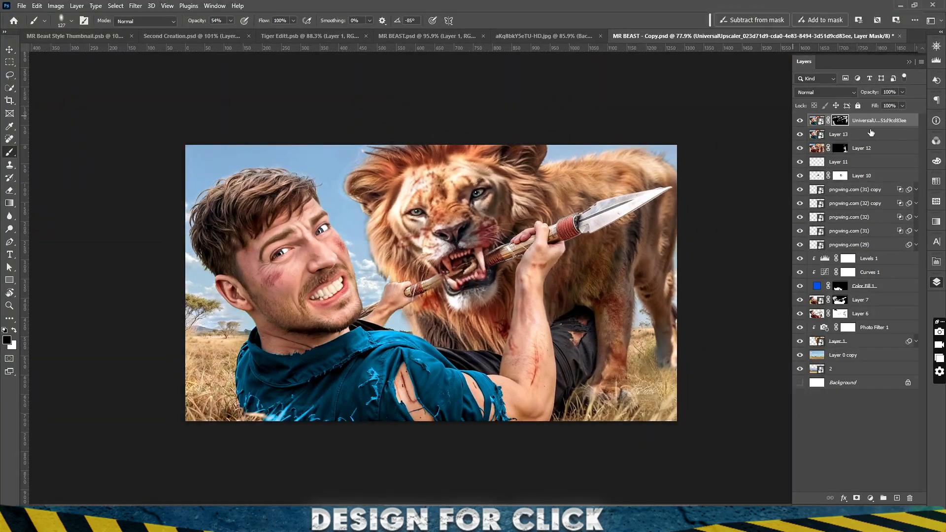
Stamp all visible layers into a new top layer and convert it for smart filters.
key("r")
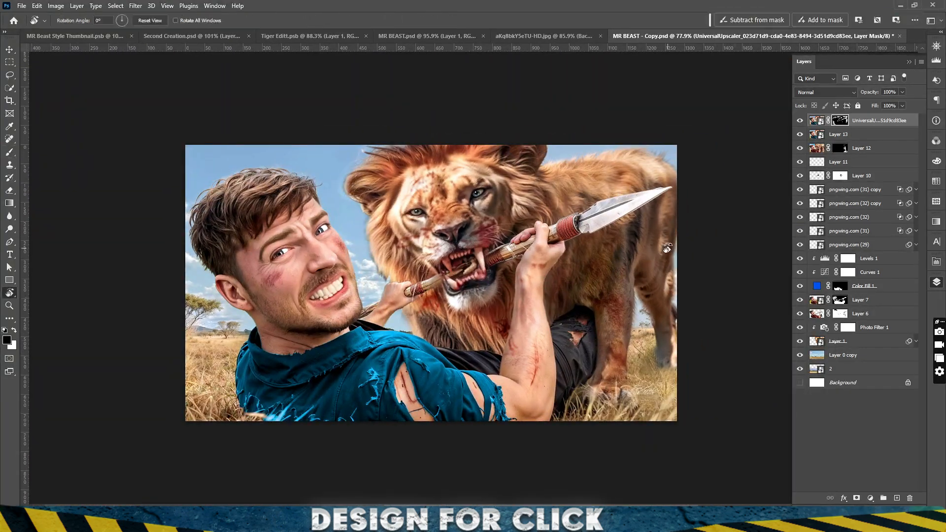
key("v")
key("ctrl+alt+shift+e")
left_click(134, 7)
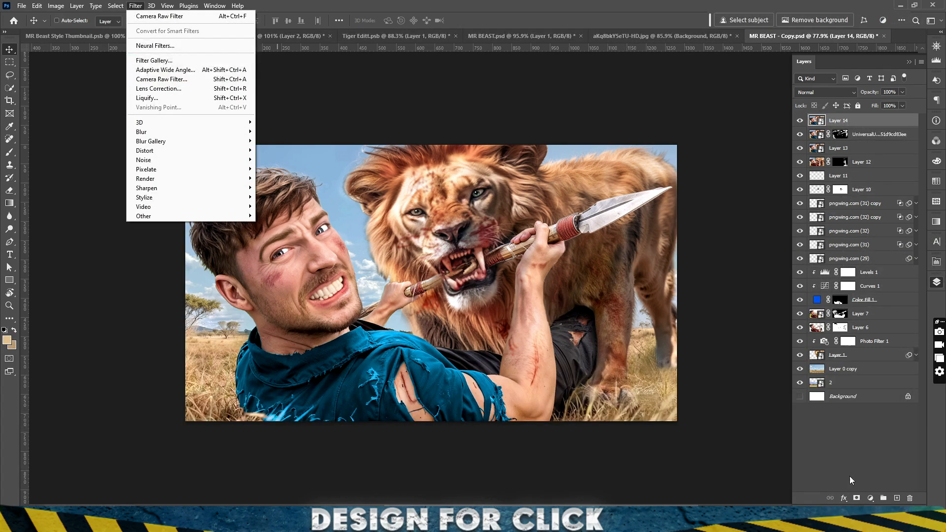
Add a Color Balance adjustment above Layer 14 with the midtones shifted to -5 on the yellow-blue axis.
left_click(871, 499)
left_click(891, 407)
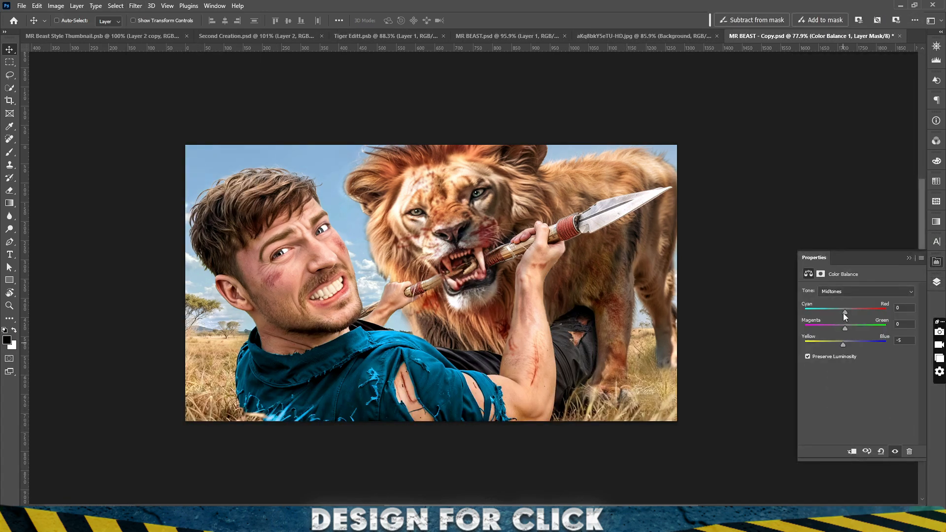
left_click(936, 284)
key("ctrl+alt+g")
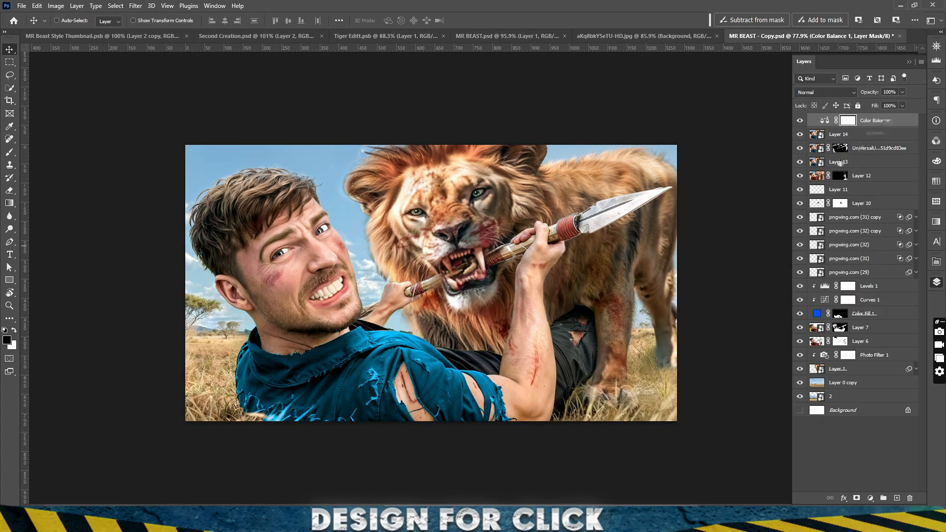
scroll(485, 240, "up", 5)
key("ctrl+i")
left_click(839, 136)
key("ctrl+z")
key("ctrl+z")
left_click(839, 135)
key("ctrl+alt+g")
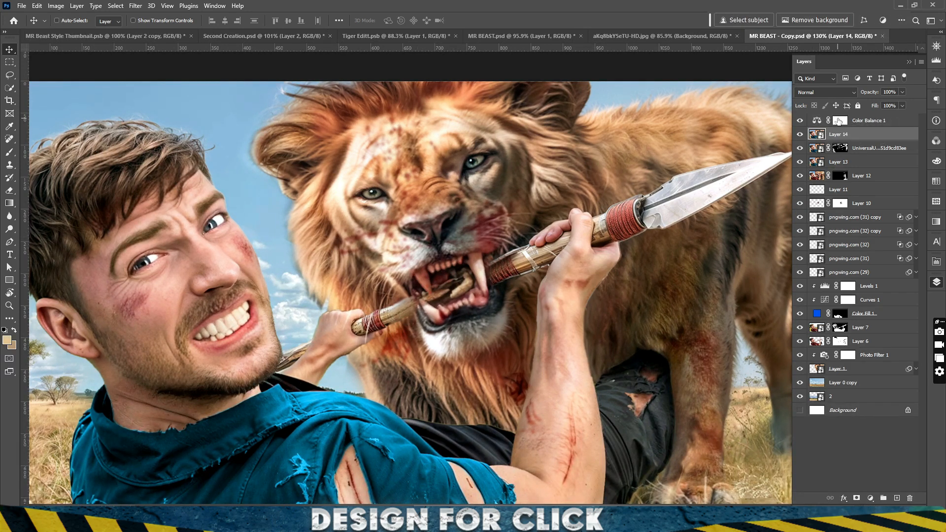
Paint black at 54% opacity on the Color Balance mask over the lion's head, mane and body.
left_click(841, 122)
key("b")
mouse_move(455, 251)
left_mouse_down()
mouse_move(370, 207)
mouse_move(473, 178)
left_mouse_up()
left_click_drag(621, 143, 500, 241)
mouse_move(642, 198)
left_mouse_down()
mouse_move(513, 424)
mouse_move(581, 291)
left_mouse_up()
mouse_move(383, 296)
left_mouse_down()
mouse_move(263, 356)
mouse_move(535, 245)
mouse_move(455, 398)
left_mouse_up()
scroll(536, 245, "down", 4)
left_click(871, 498)
left_click(887, 378)
left_click_drag(859, 315, 862, 316)
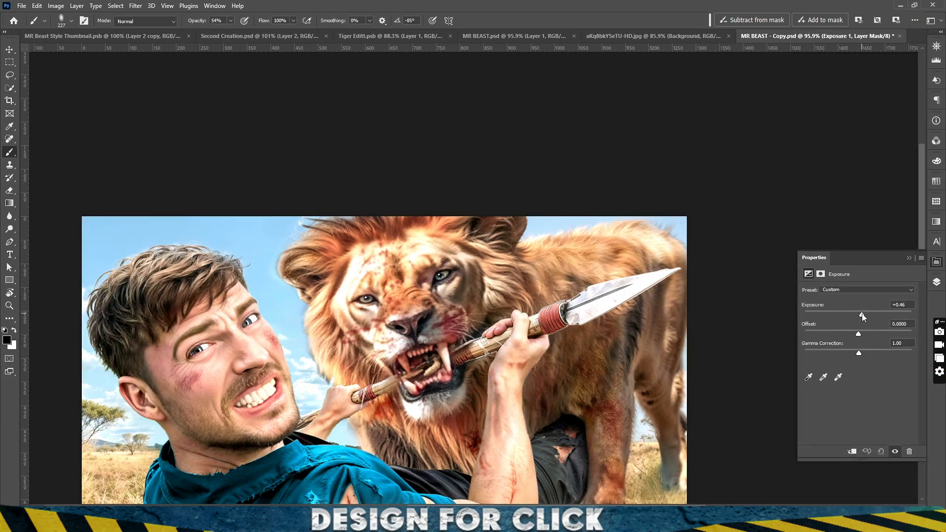
key("ctrl+z")
left_click(936, 282)
key("Delete")
key("Delete")
Clip the Color Balance adjustment to Layer 14 and make Layer 14 active.
left_click_drag(581, 305, 606, 241)
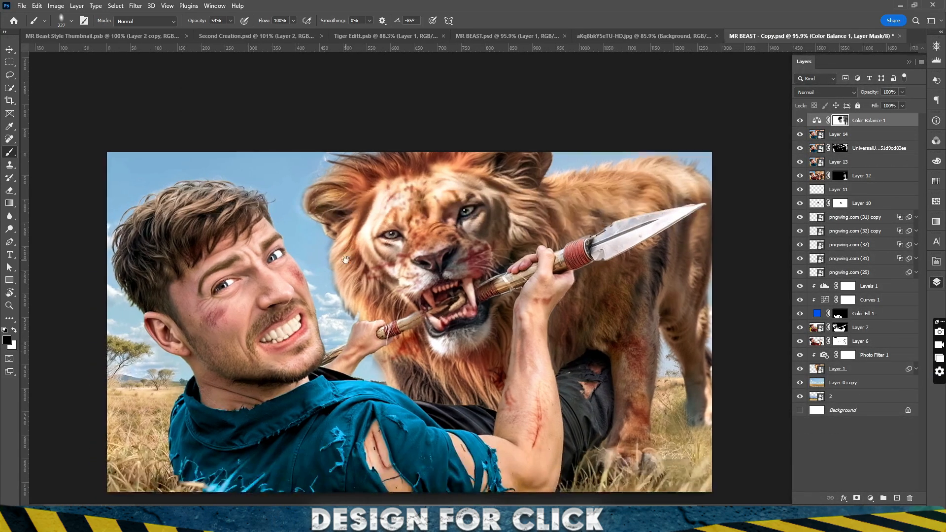
left_click(881, 127, "alt")
left_click(858, 138)
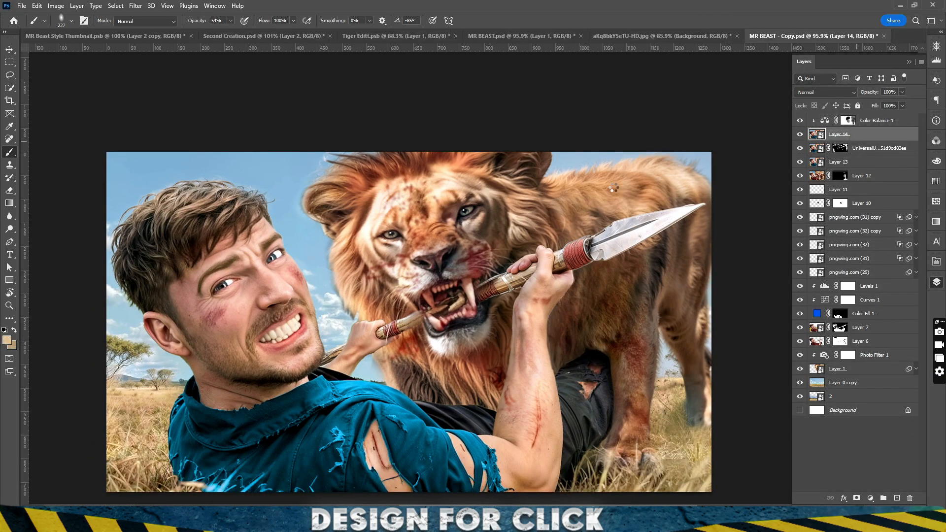
In Camera Raw for Layer 14, set shadows +43, whites -14, blacks -11, clarity -14, vignette -11 and grain 15.
left_click_drag(629, 310, 619, 353)
scroll(641, 321, "down", 5)
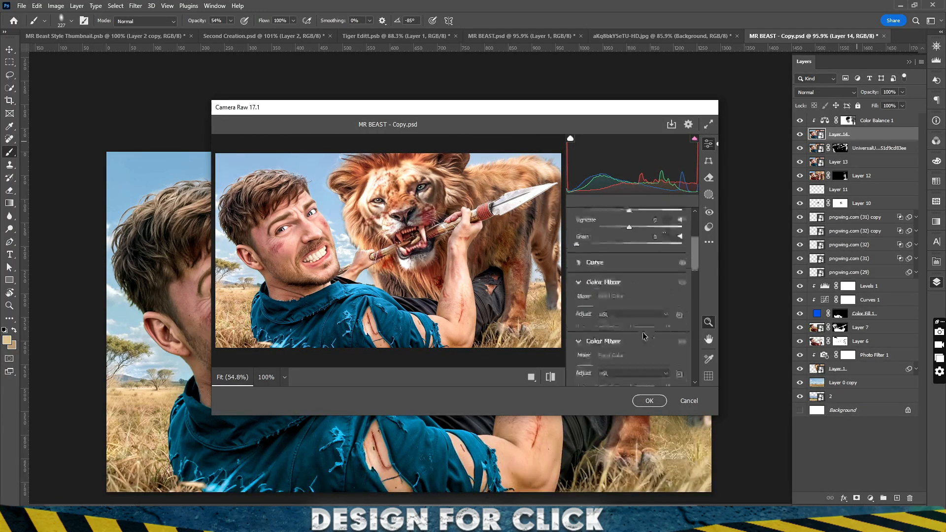
left_click_drag(625, 257, 624, 288)
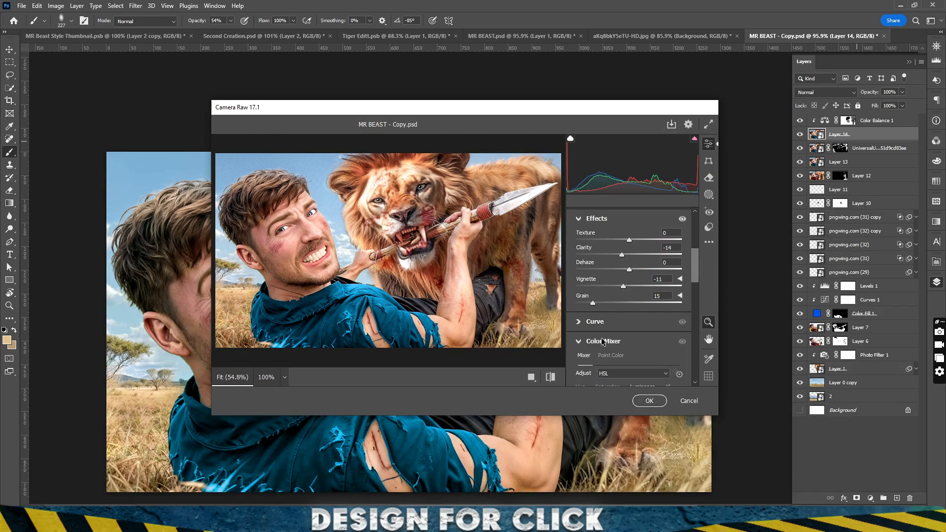
Set the Color Mixer luminance to reds -20, oranges +12, yellows -21, blues +21 and magentas +23.
scroll(602, 341, "down", 2)
mouse_move(641, 355)
left_mouse_down()
mouse_move(626, 355)
mouse_move(649, 381)
mouse_move(609, 377)
mouse_move(643, 365)
left_mouse_up()
scroll(627, 364, "down", 2)
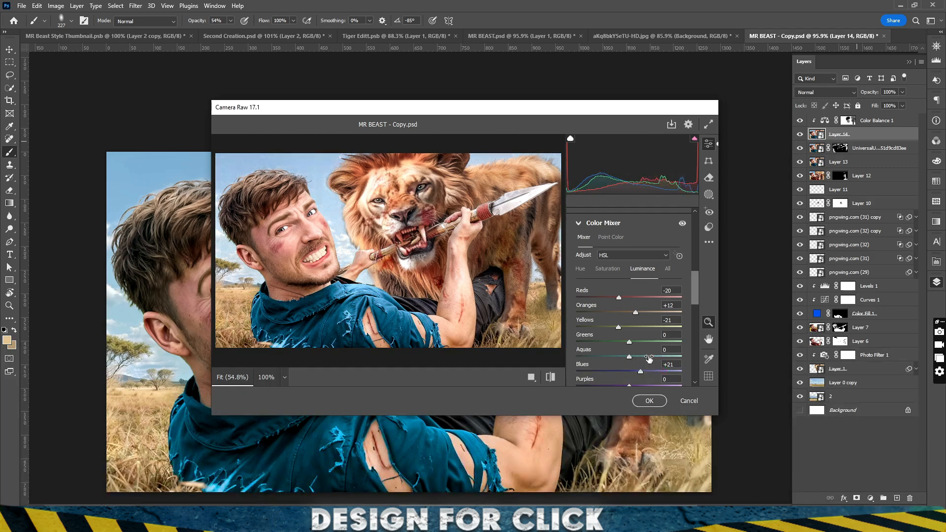
scroll(643, 366, "down", 2)
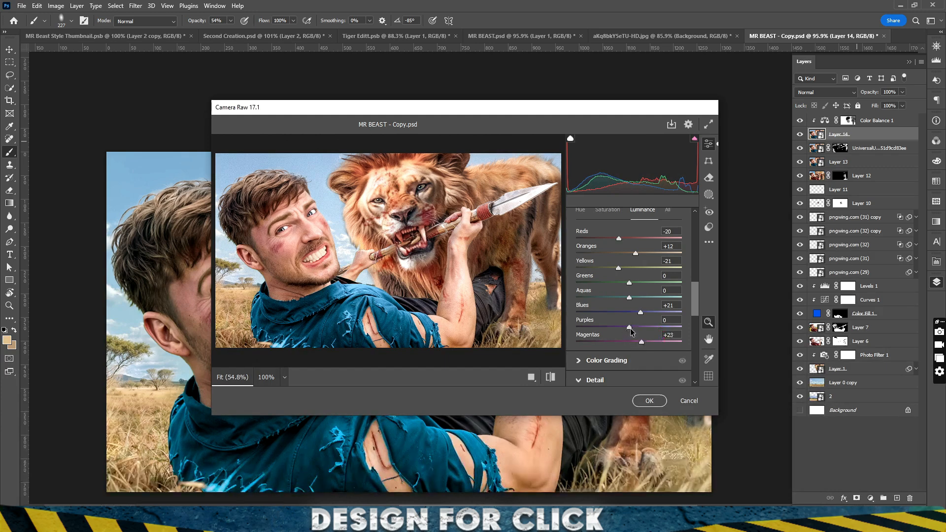
Set sharpening to 26, noise reduction to 5 and color noise reduction to 14, and apply the Camera Raw filter.
scroll(639, 332, "down", 3)
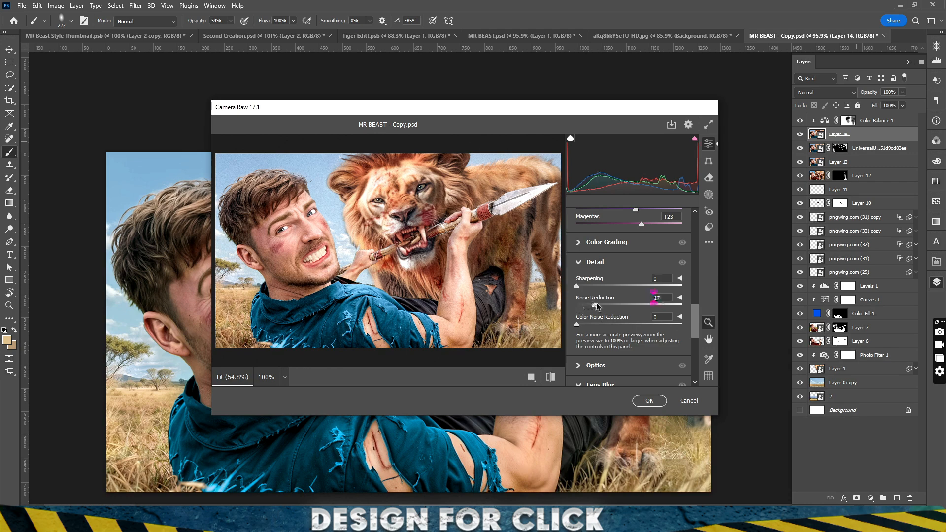
left_click_drag(596, 306, 590, 309)
scroll(604, 310, "down", 4)
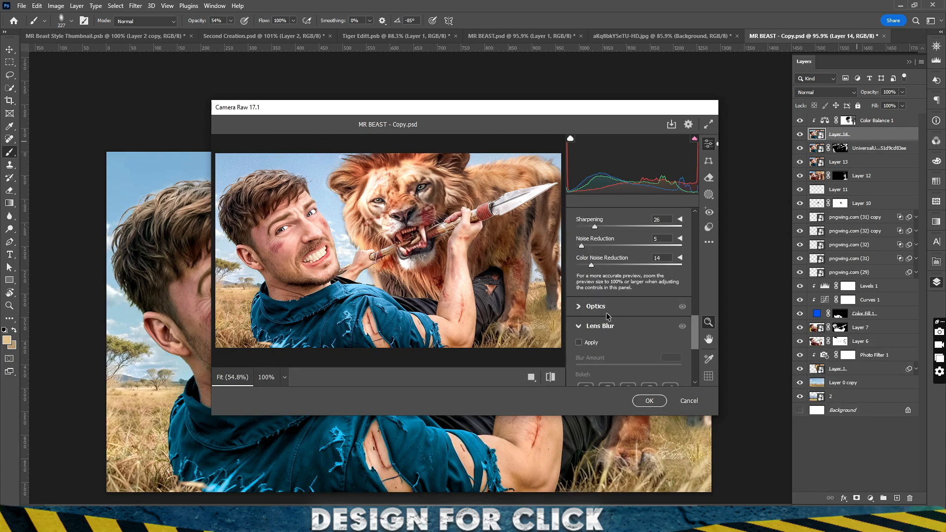
left_click(637, 397)
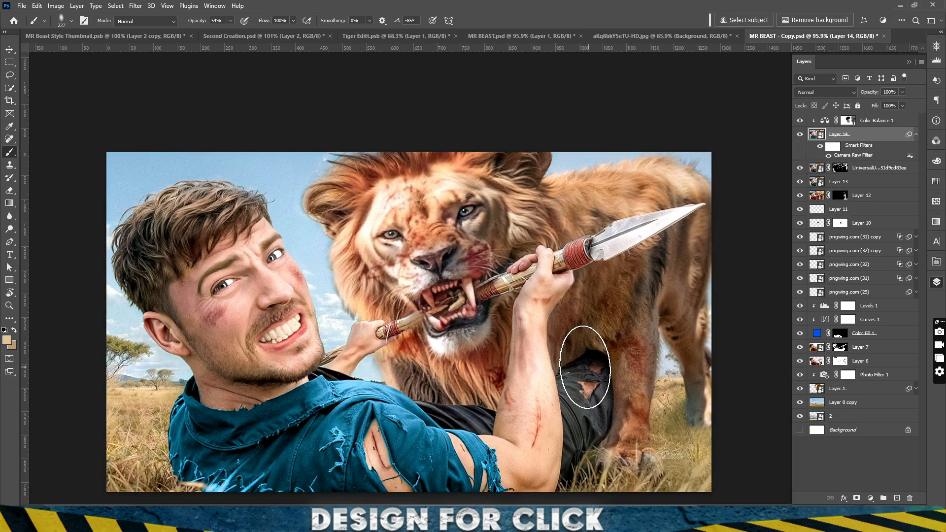
Compare Layer 14 hidden and shown, and edit its Camera Raw filter with highlights at +18 and lower shadows.
left_click_drag(415, 235, 708, 273)
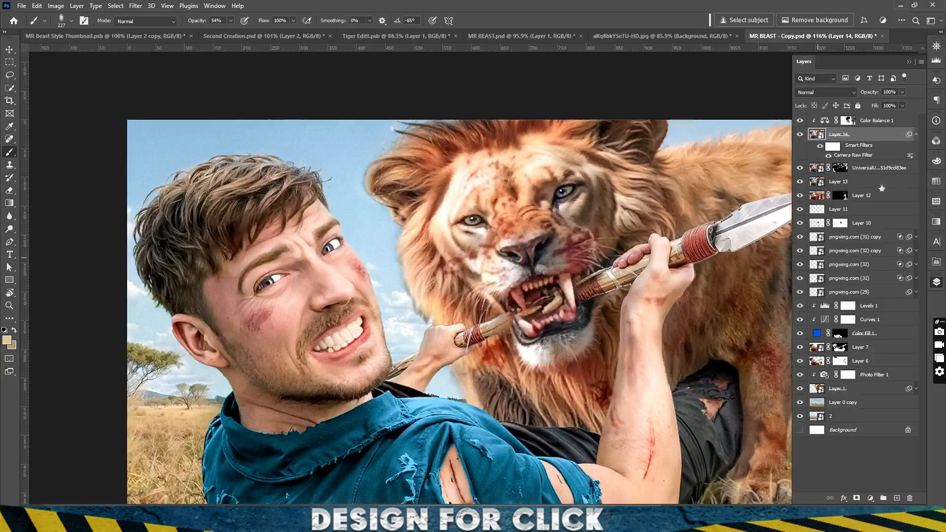
left_click(800, 135)
left_click(800, 135)
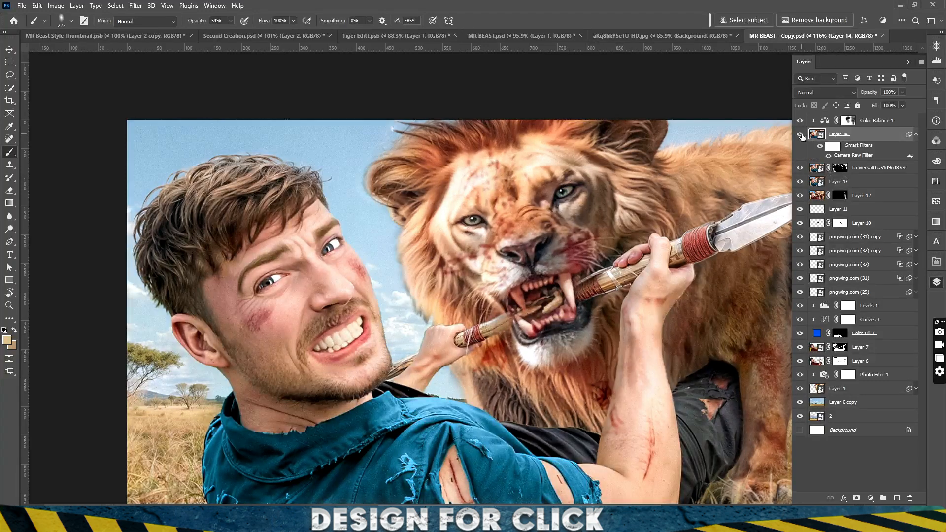
double_click(856, 155)
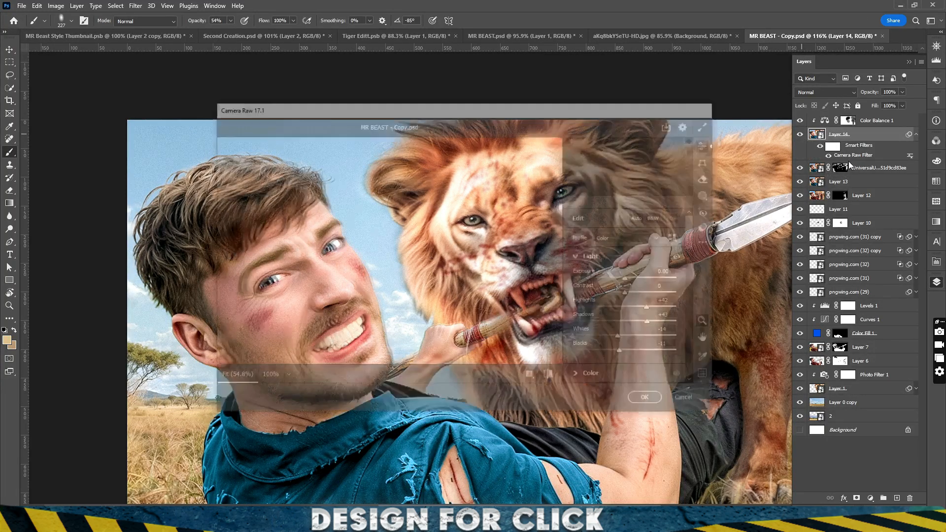
left_click(638, 307)
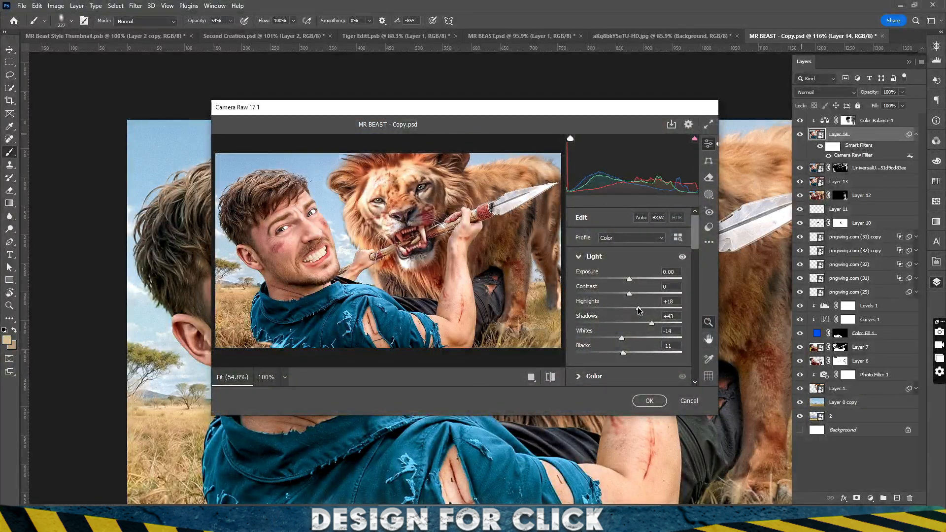
left_click_drag(646, 323, 643, 323)
left_click(649, 401)
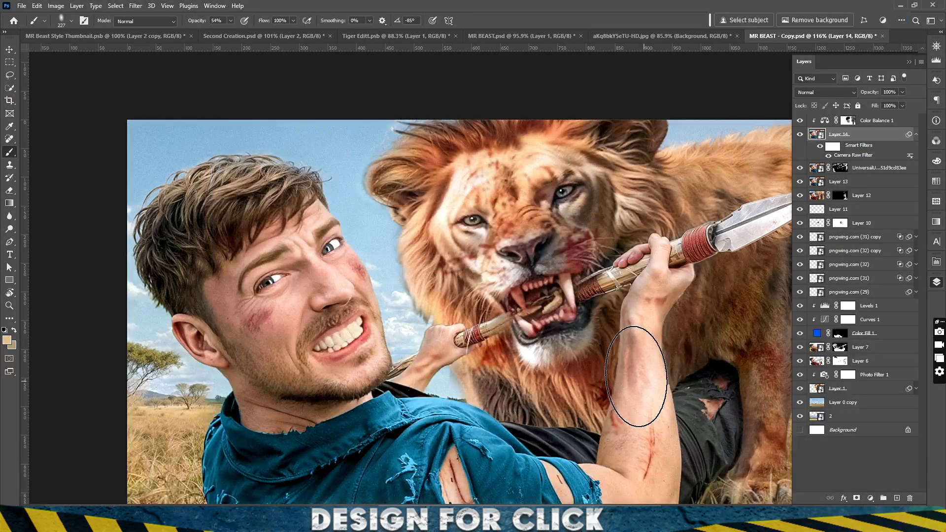
Examine the graded composite at several magnifications, checking the man's face, the lion and the overall thumbnail.
scroll(634, 390, "down", 5)
left_click_drag(627, 380, 543, 318)
left_click_drag(467, 238, 495, 232)
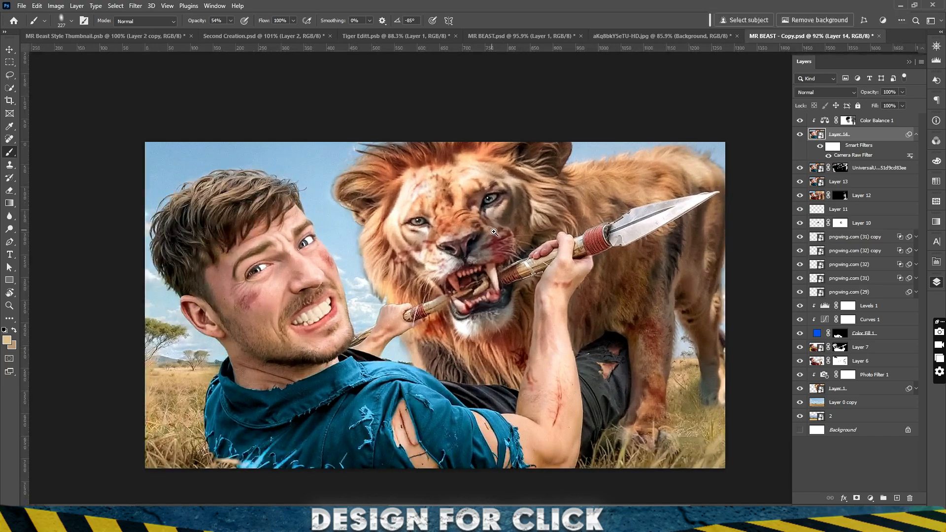
left_click_drag(536, 308, 491, 312)
mouse_move(237, 314)
left_mouse_down()
mouse_move(251, 316)
mouse_move(241, 316)
left_mouse_up()
left_click_drag(472, 323, 506, 298)
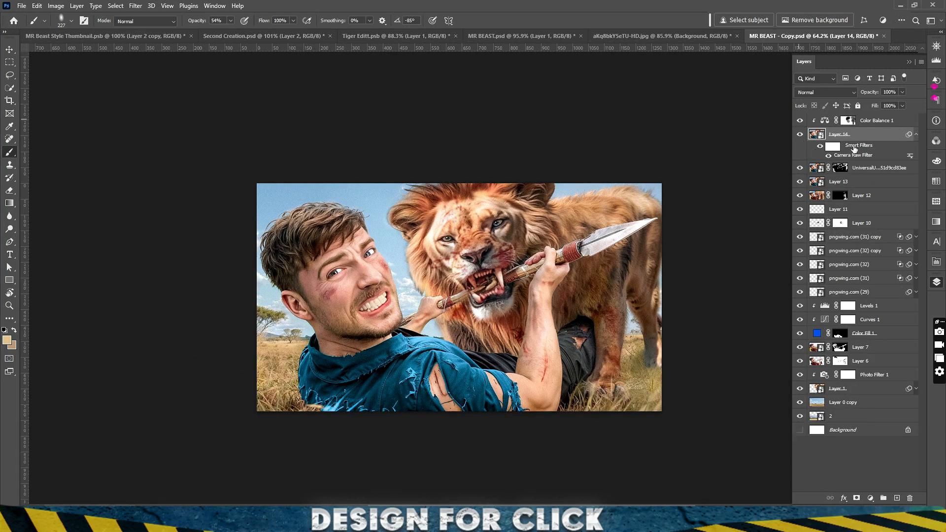
left_click_drag(482, 218, 488, 218)
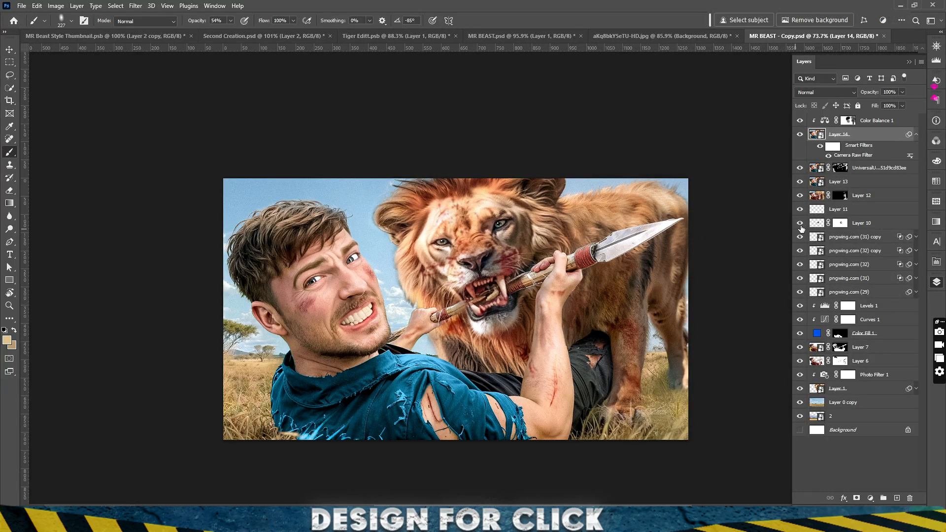
left_click_drag(503, 235, 492, 233)
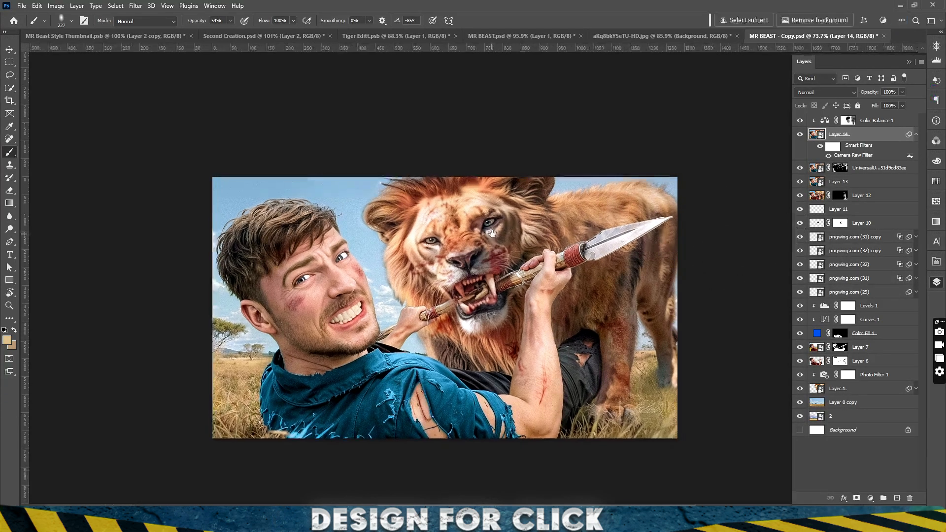
Stamp all visible layers into another merged layer at the top of the stack.
key("ctrl+shift+alt+e")
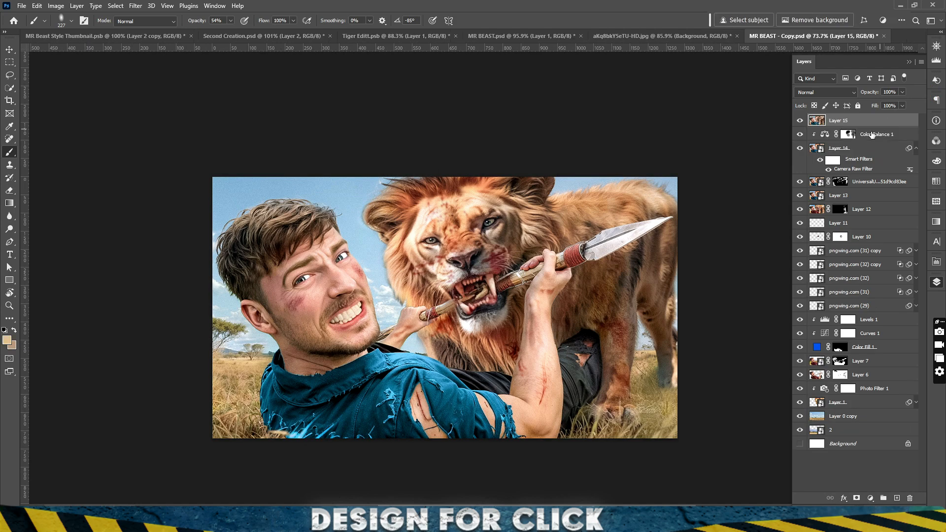
left_click(9, 50)
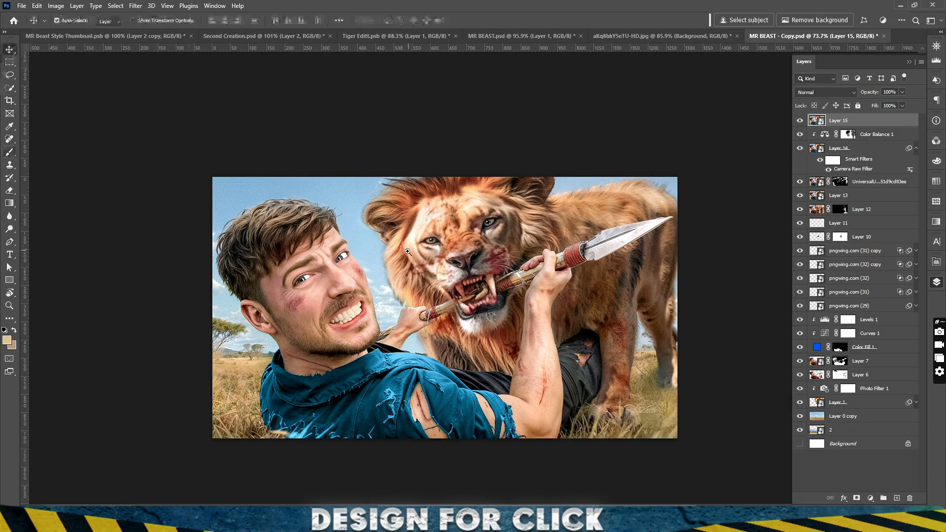
mouse_move(410, 254)
left_mouse_down()
mouse_move(427, 255)
mouse_move(402, 255)
left_mouse_up()
left_click_drag(434, 279, 424, 219)
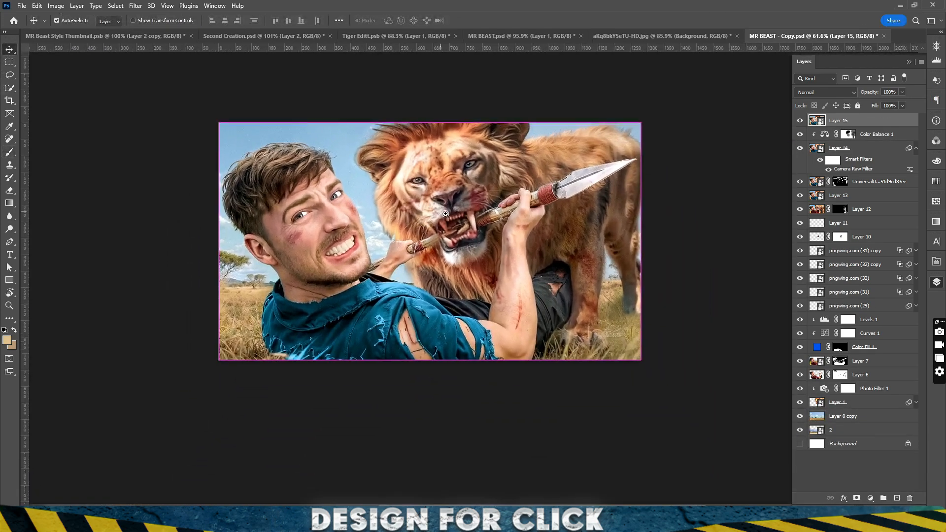